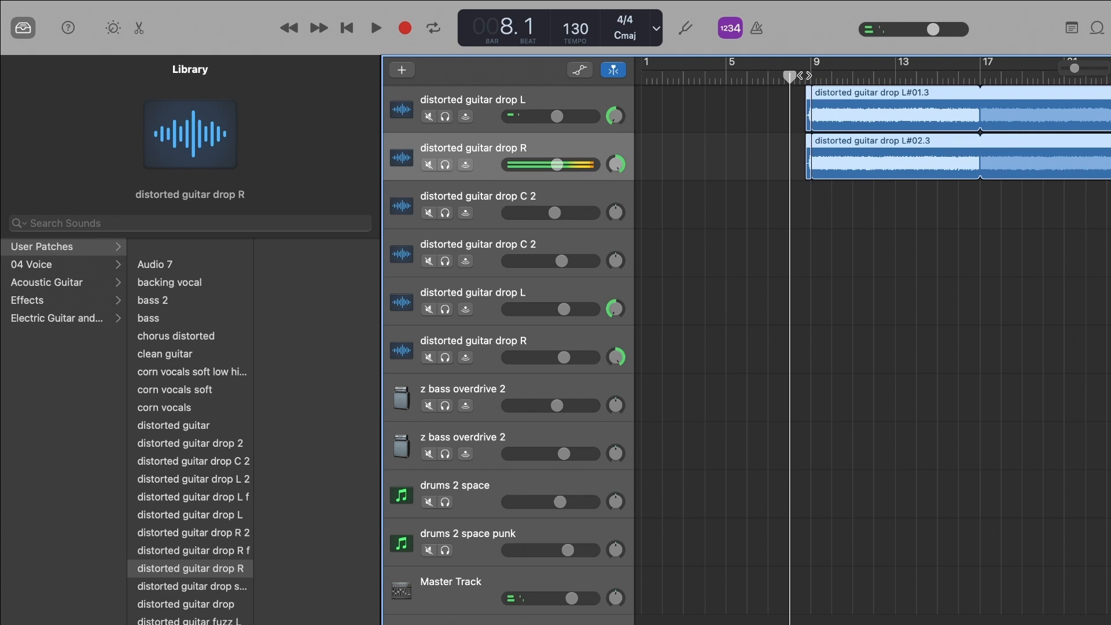
Play the distorted guitar drop L and R regions from bar 8 beat 4 and stop around bar 16
left_click(804, 76)
left_click_drag(804, 75, 805, 75)
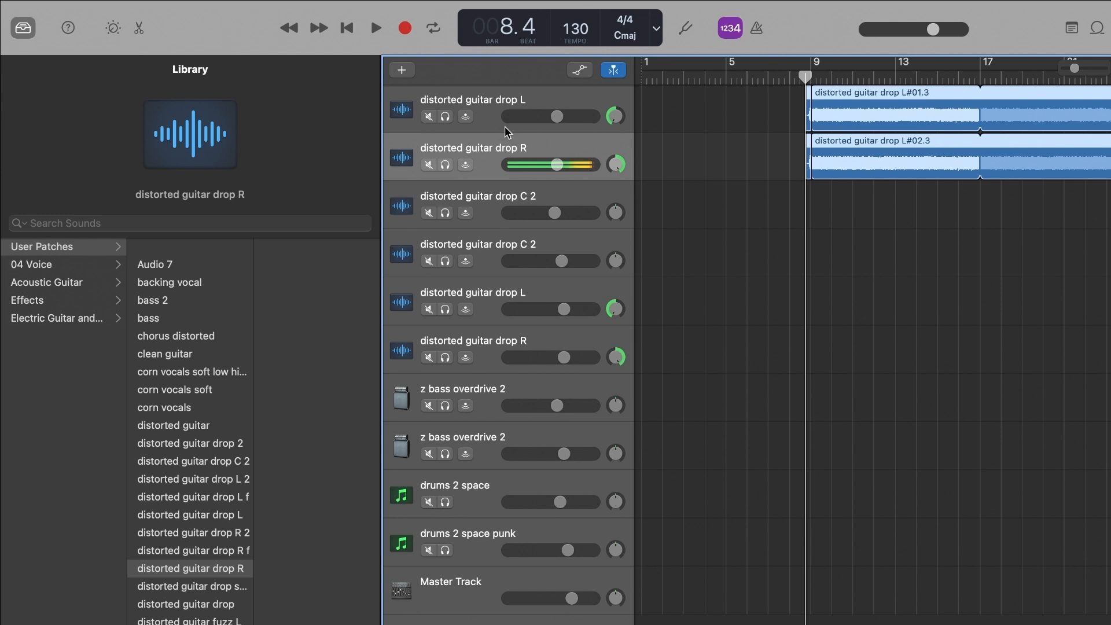
key("space")
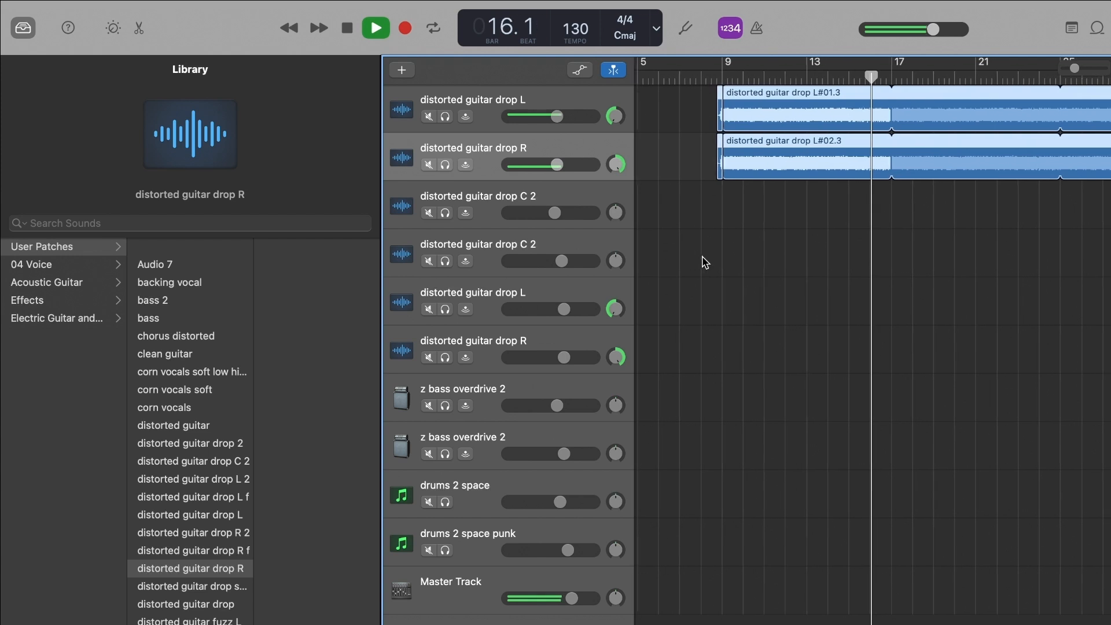
key("space")
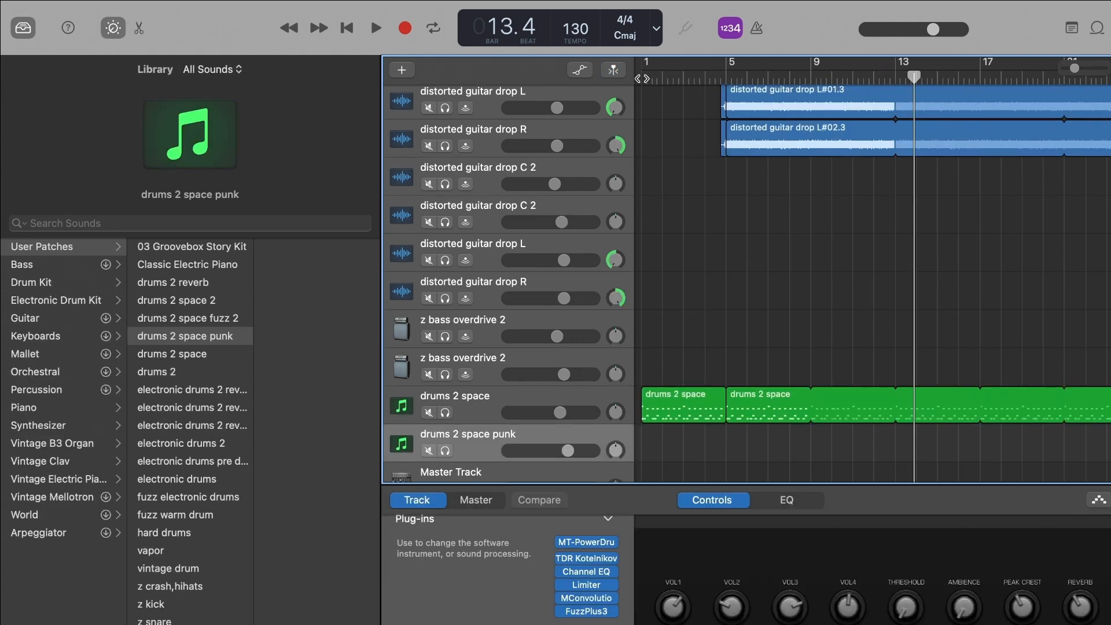
Play the drums 2 space track with the two guitar tracks from bar 1 and stop at bar 13
left_click_drag(648, 79, 634, 77)
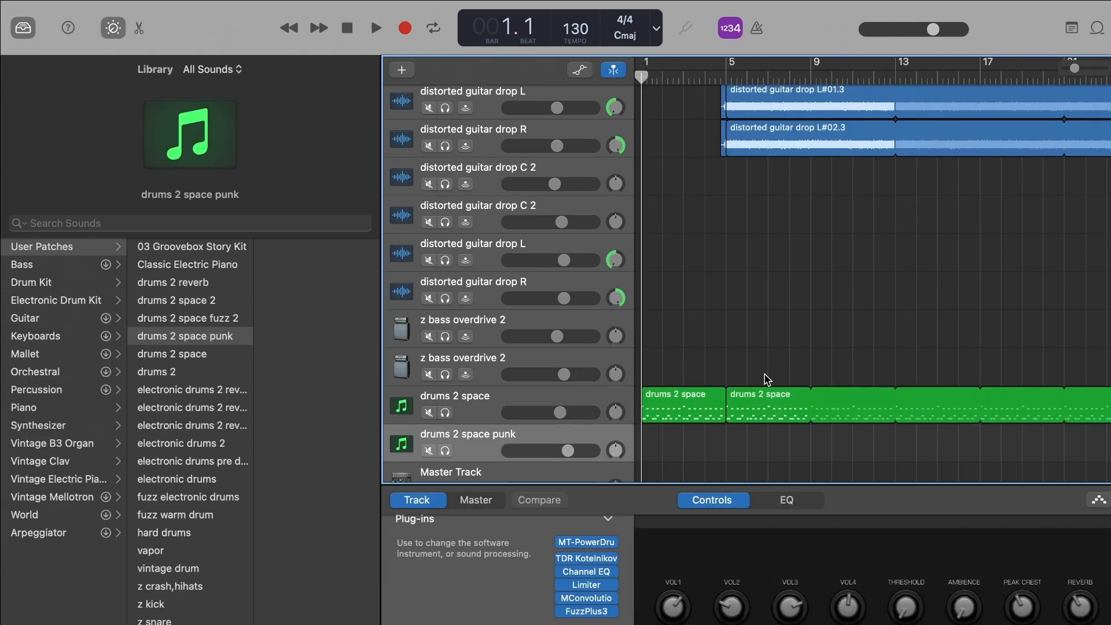
key("space")
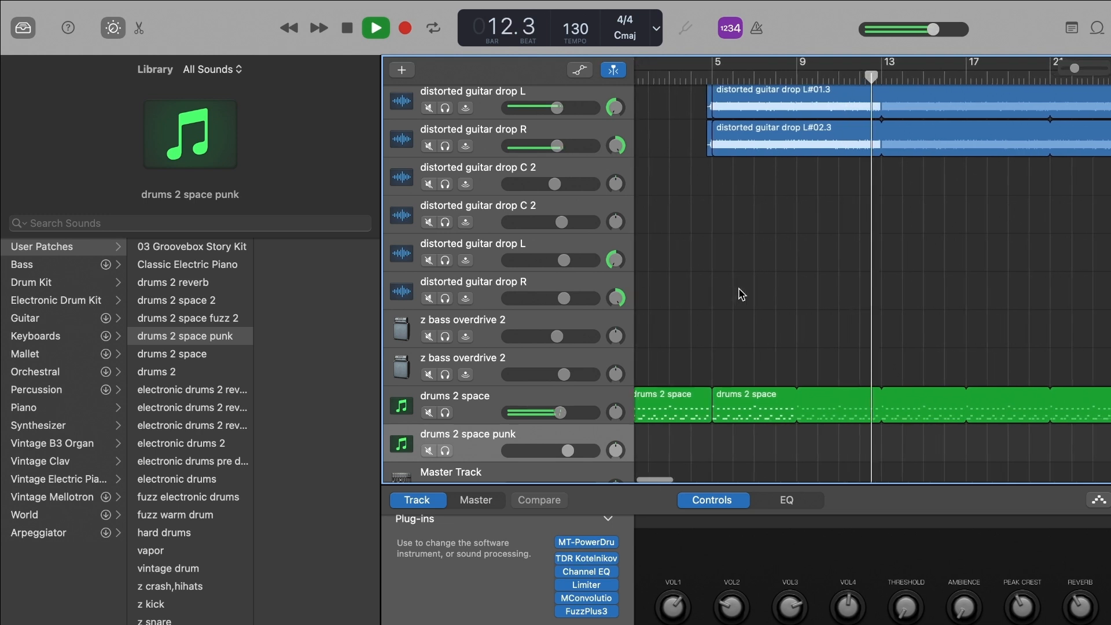
key("space")
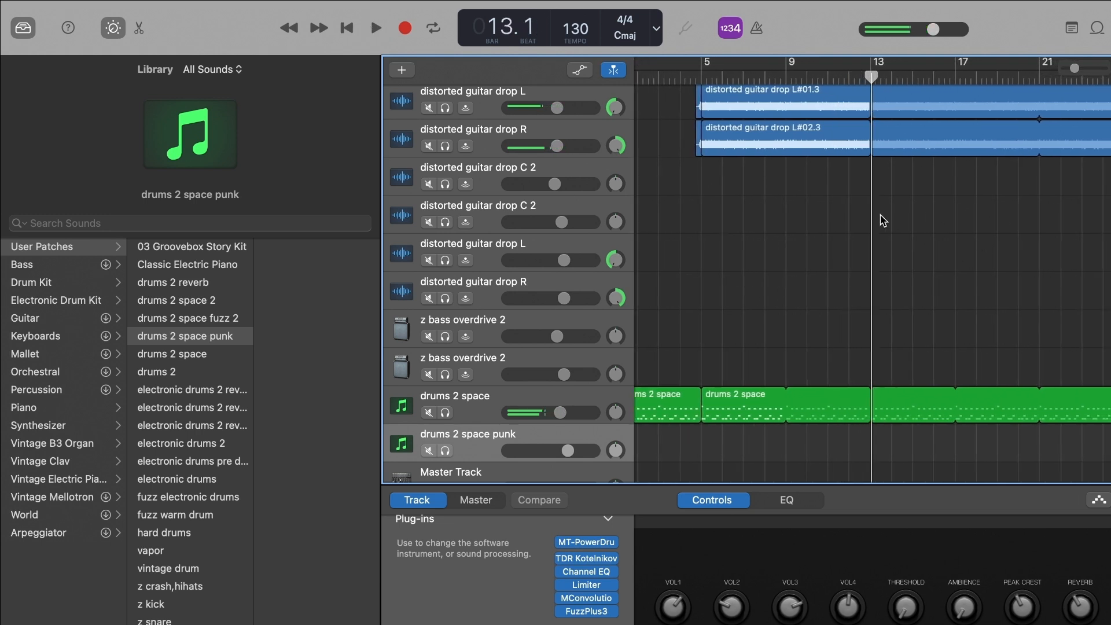
scroll(883, 220, "right", 5)
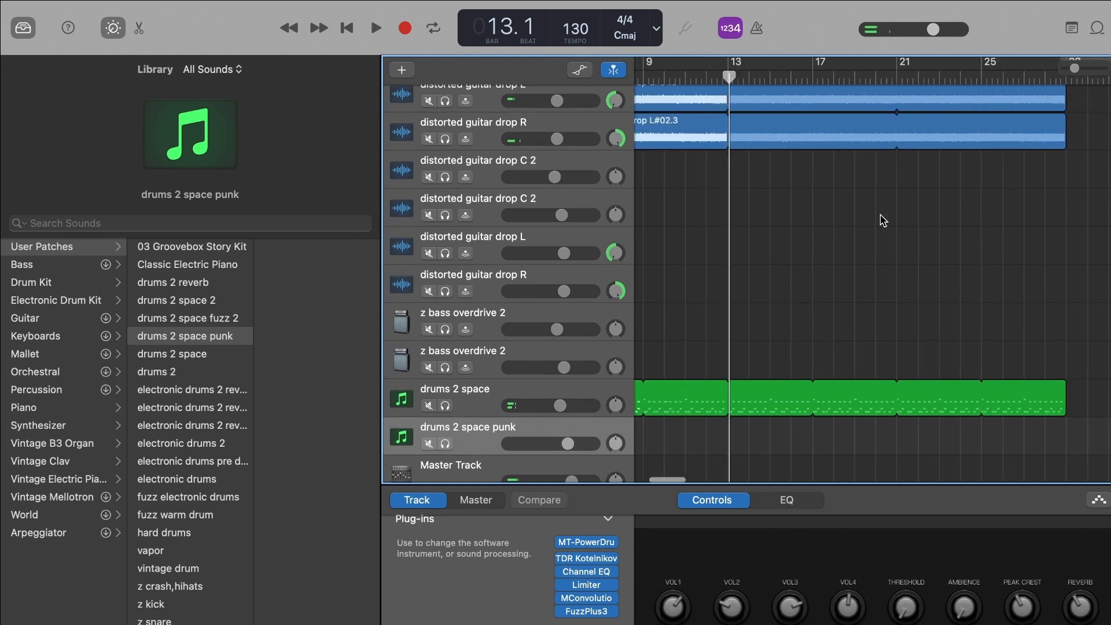
scroll(883, 220, "left", 8)
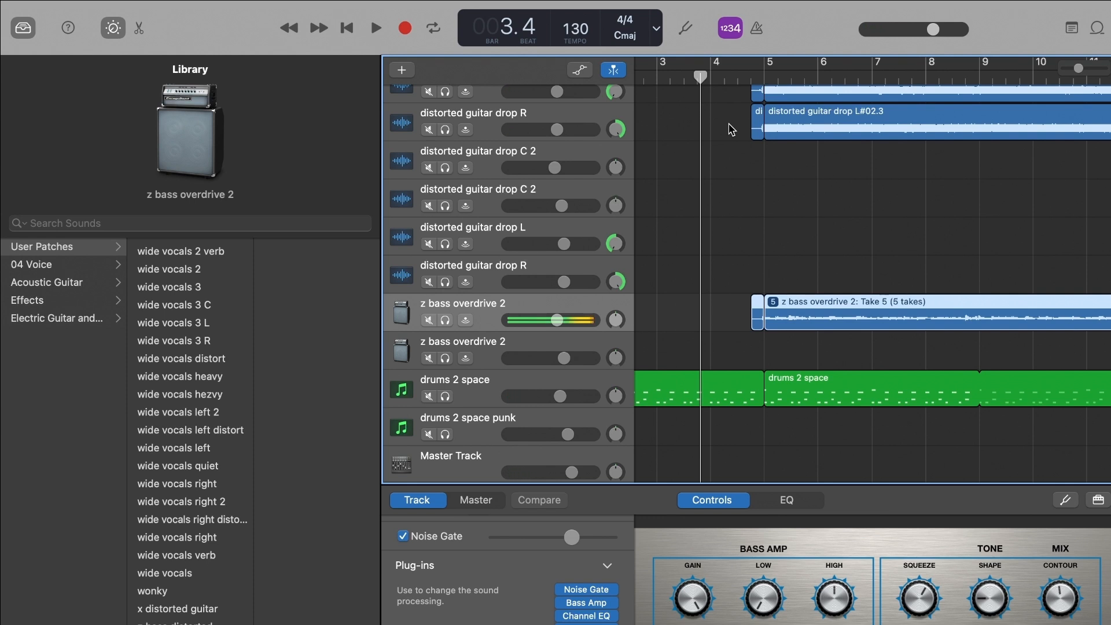
Play from bar 3 beat 4, repeatedly muting and unmuting the upper z bass overdrive 2 track to compare the mix, then stop
key("space")
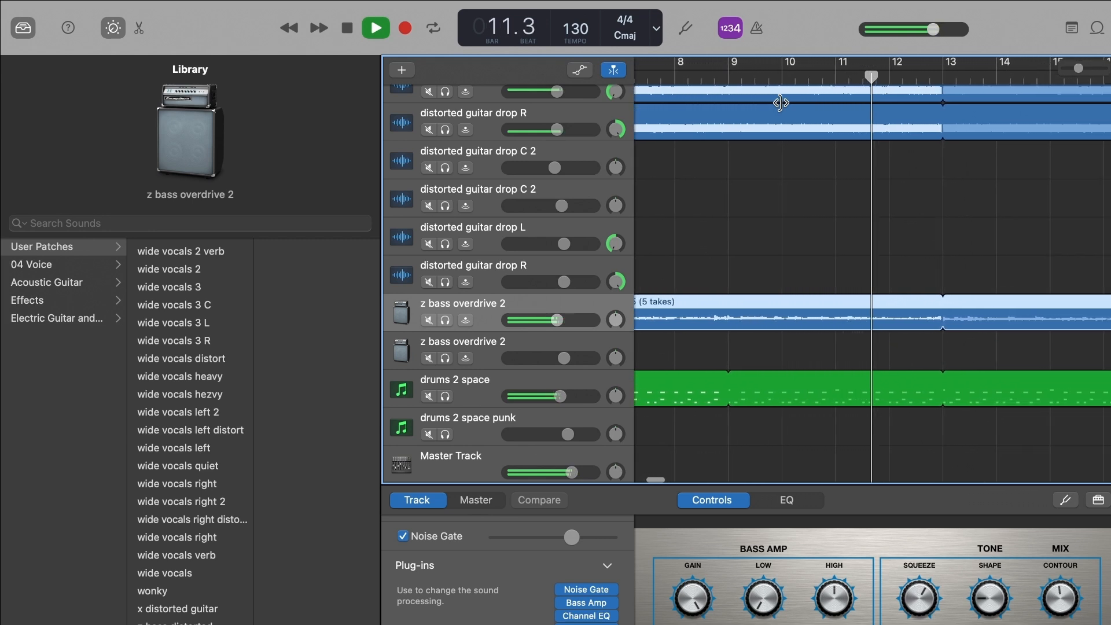
left_click(429, 320)
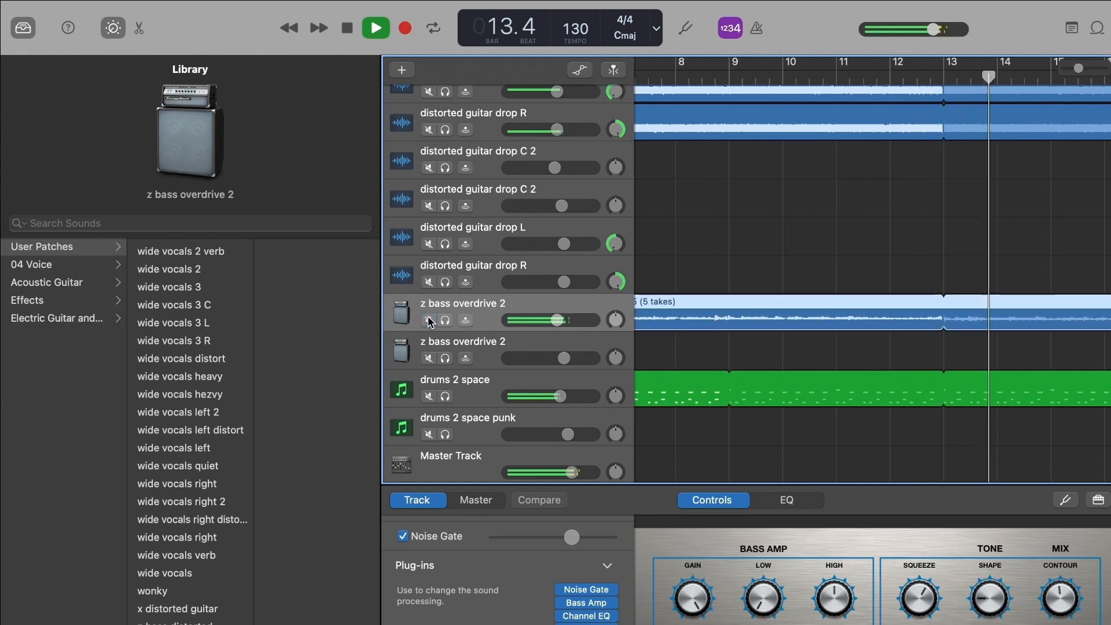
left_click(429, 320)
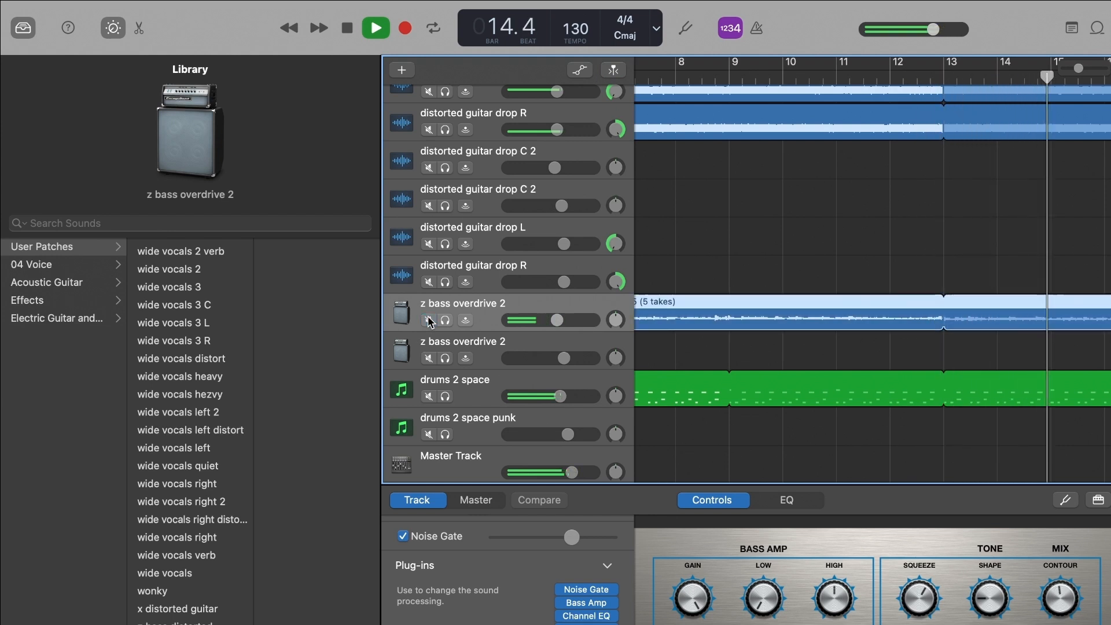
left_click(429, 320)
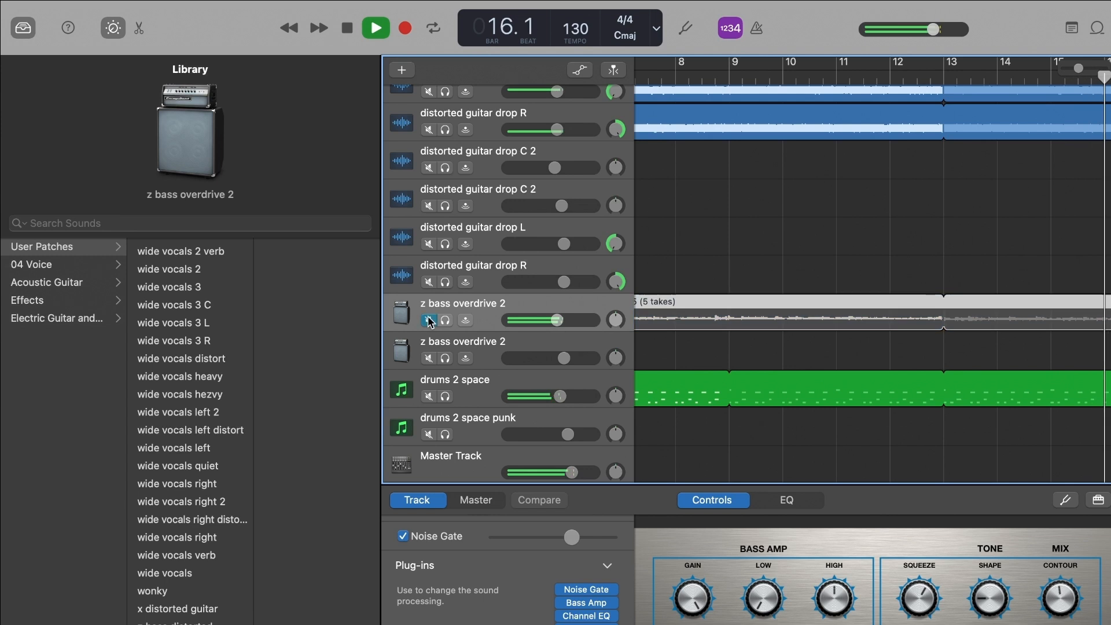
left_click(429, 320)
left_click(429, 320)
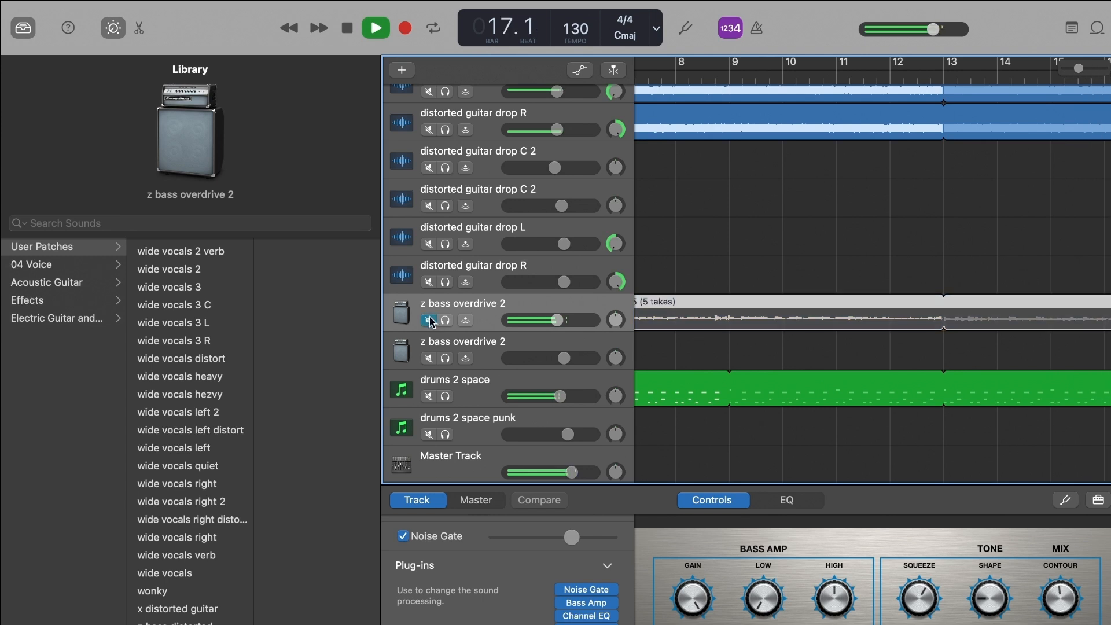
left_click(428, 320)
scroll(998, 235, "left", 5)
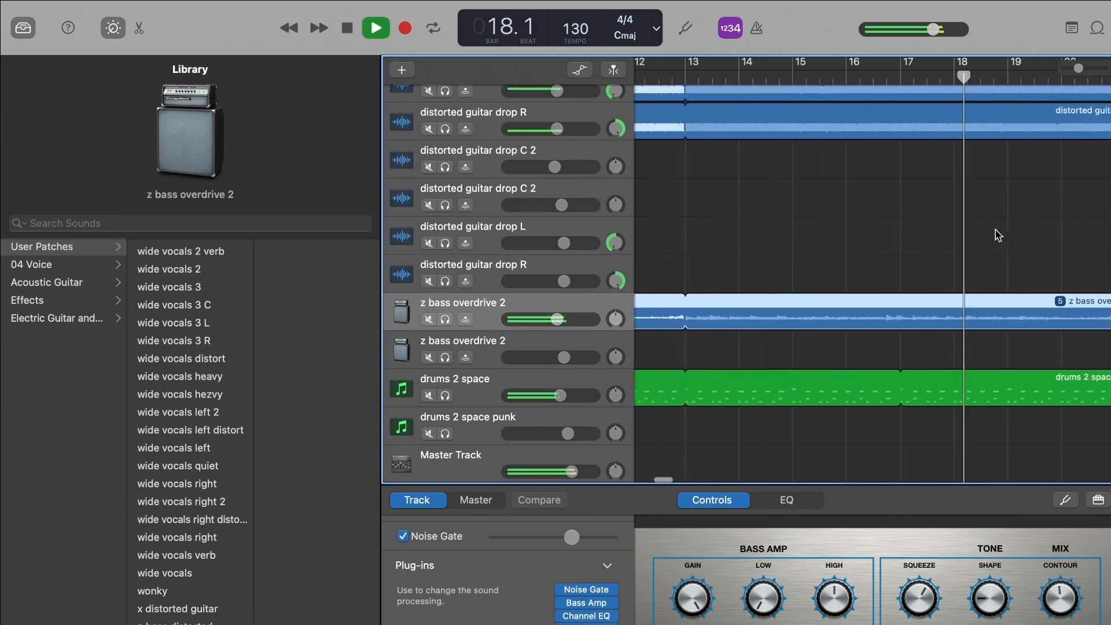
scroll(998, 234, "down", 5)
key("space")
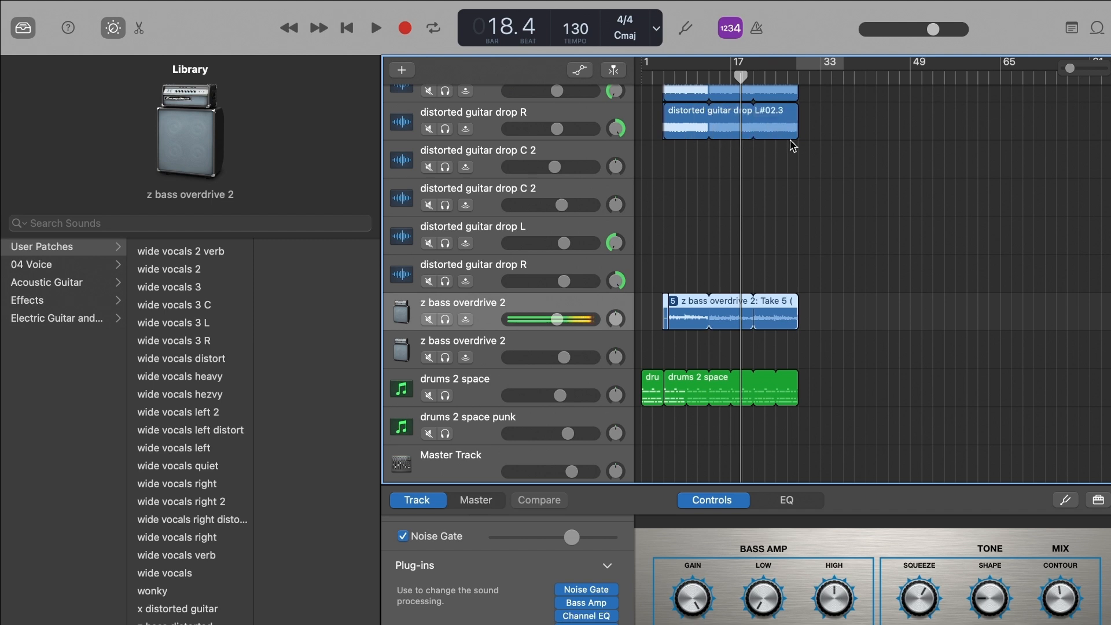
Play the arrangement with the upper distorted guitar drop C 2 track from bar 3 beat 4 through bar 29
scroll(792, 146, "up", 3)
scroll(776, 151, "left", 3)
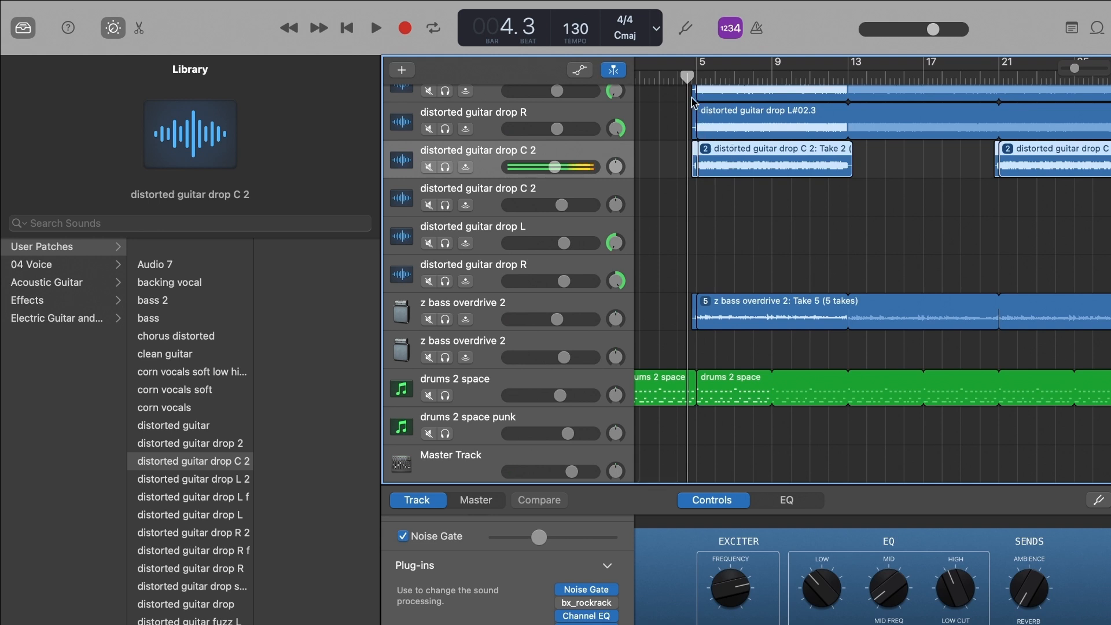
left_click_drag(681, 72, 677, 74)
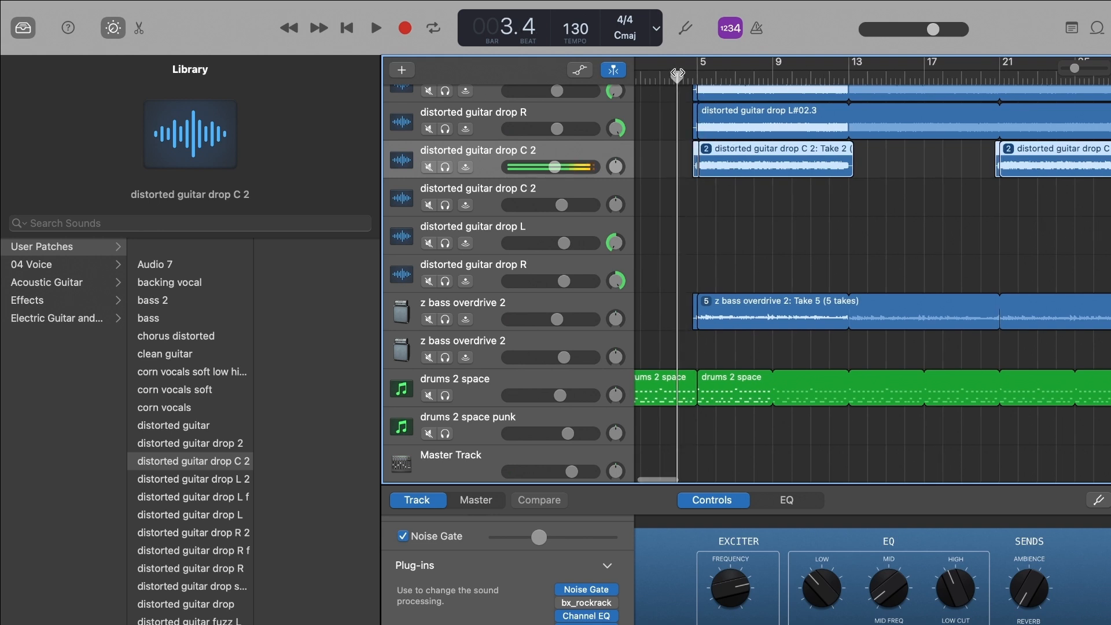
key("space")
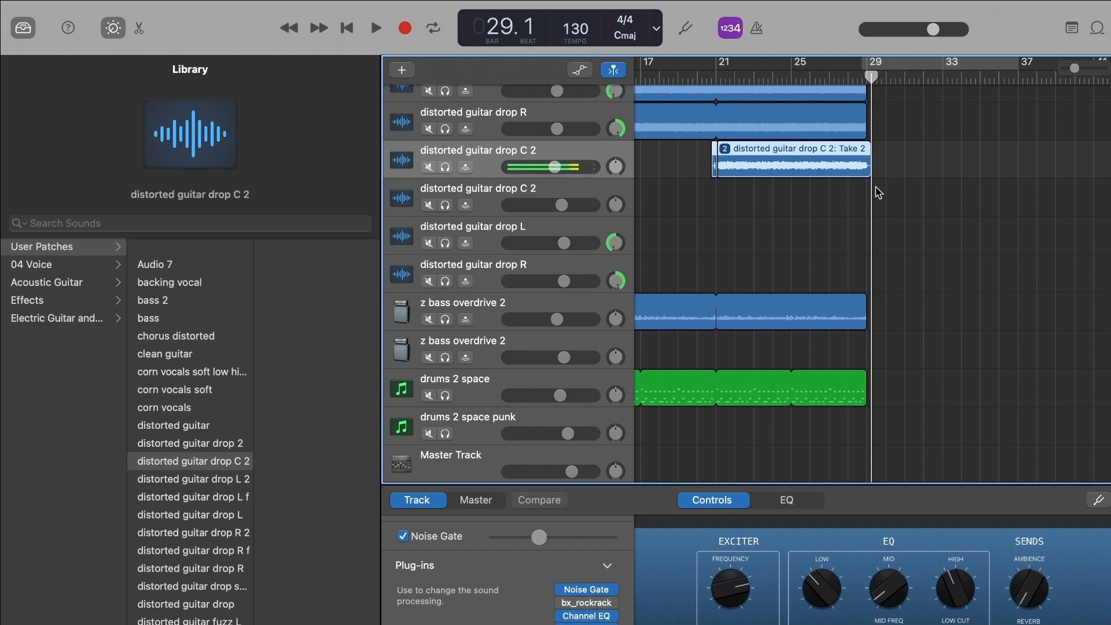
scroll(879, 193, "left", 2)
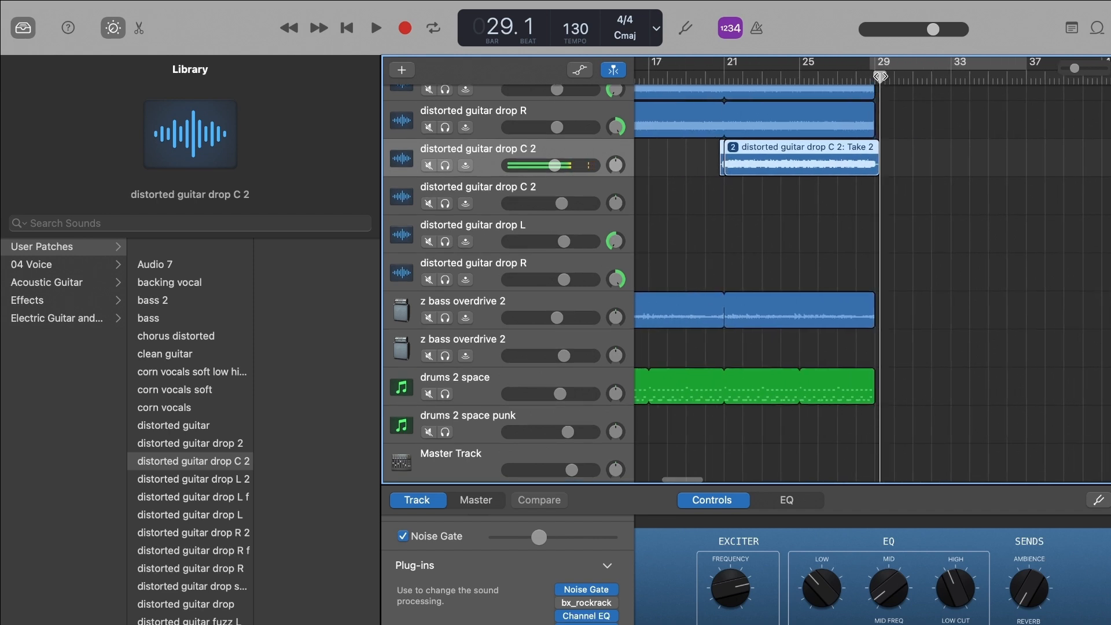
Play the drums 2 space punk track in solo from bar 29 beat 2, stop, and turn its solo off
left_click_drag(872, 77, 873, 77)
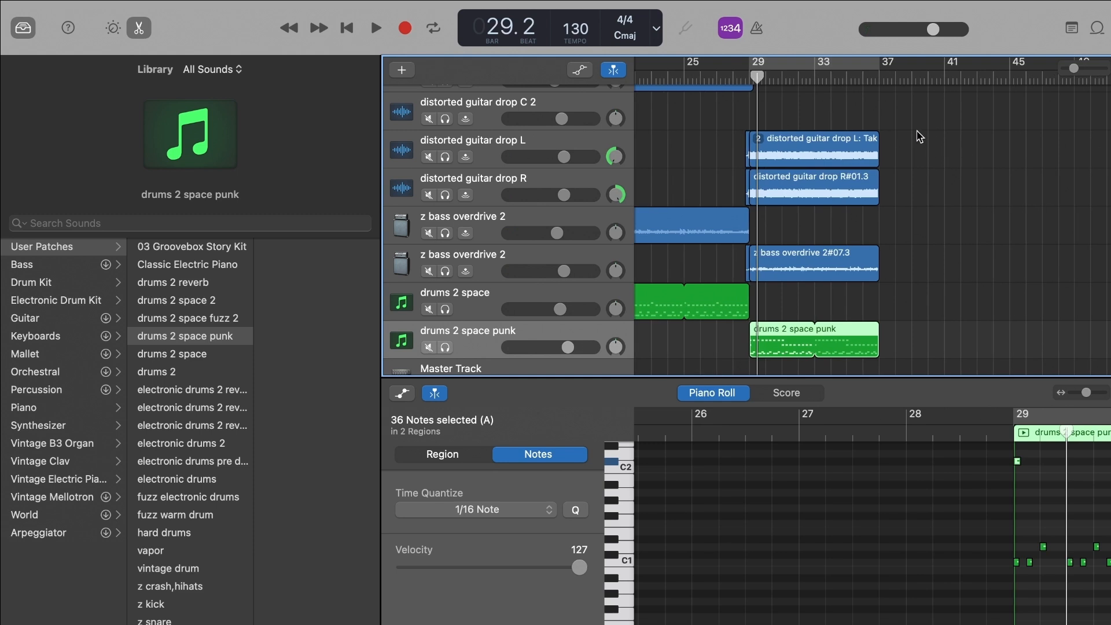
key("super+Right")
key("super+Right")
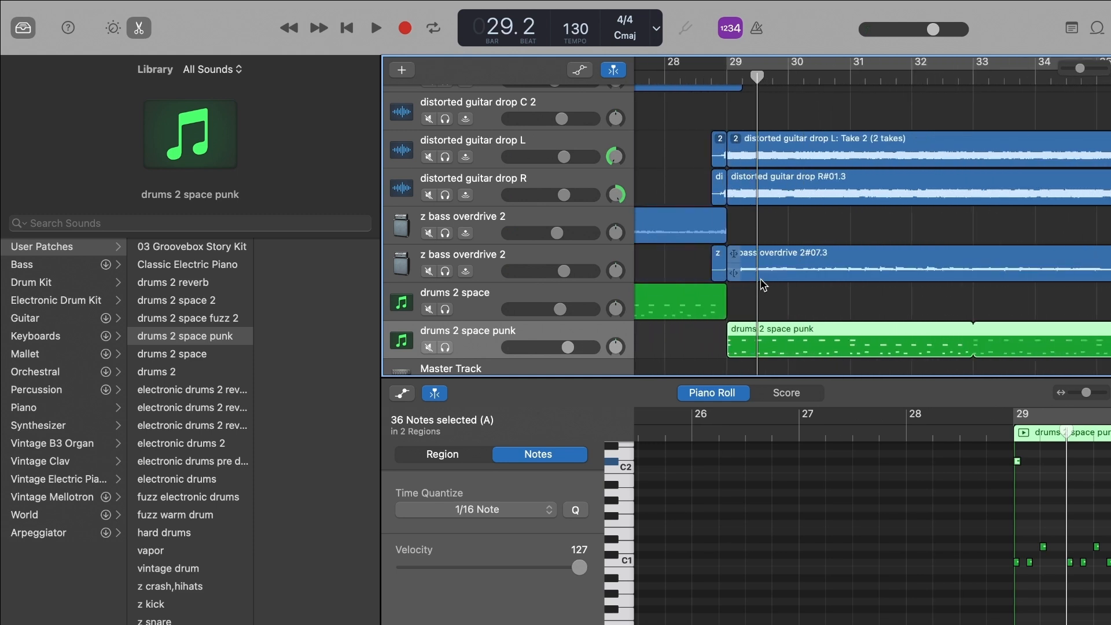
left_click(445, 348)
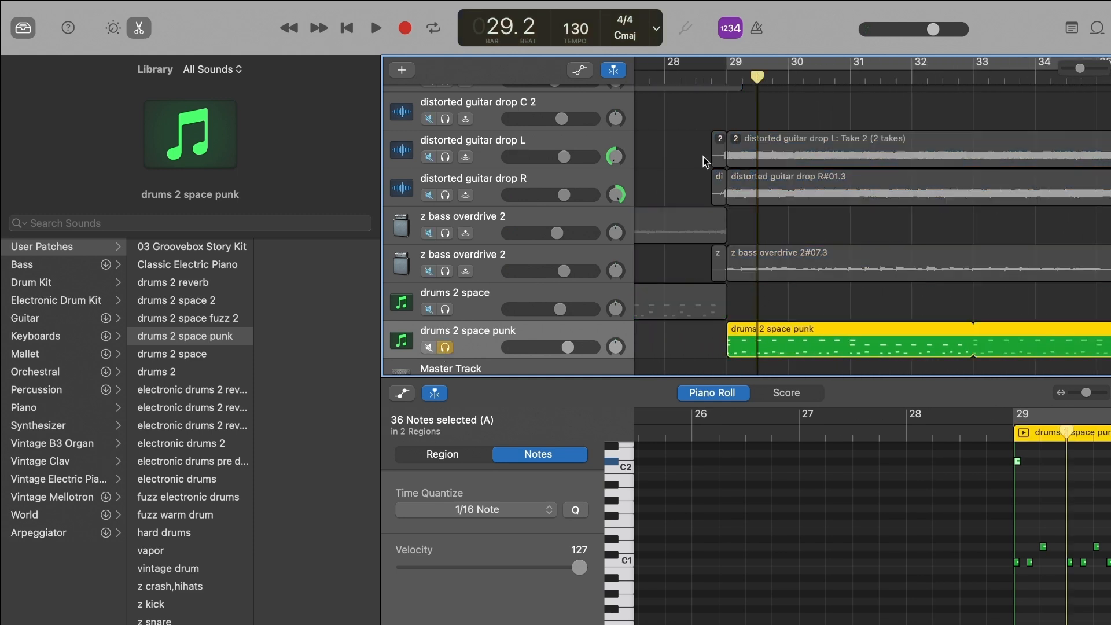
key("space")
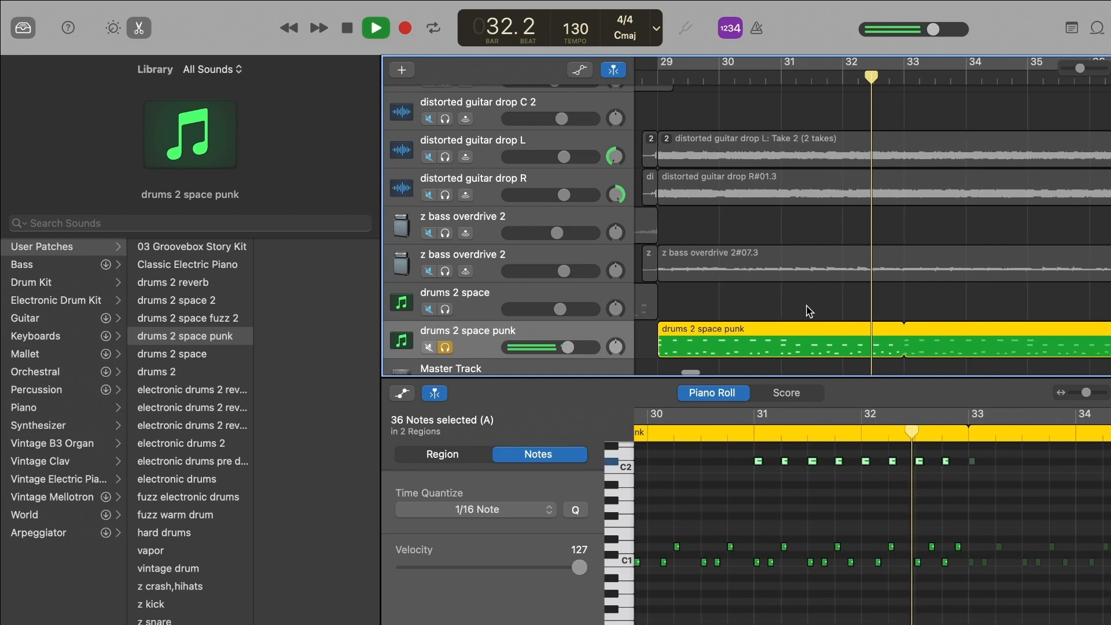
key("space")
left_click(783, 272)
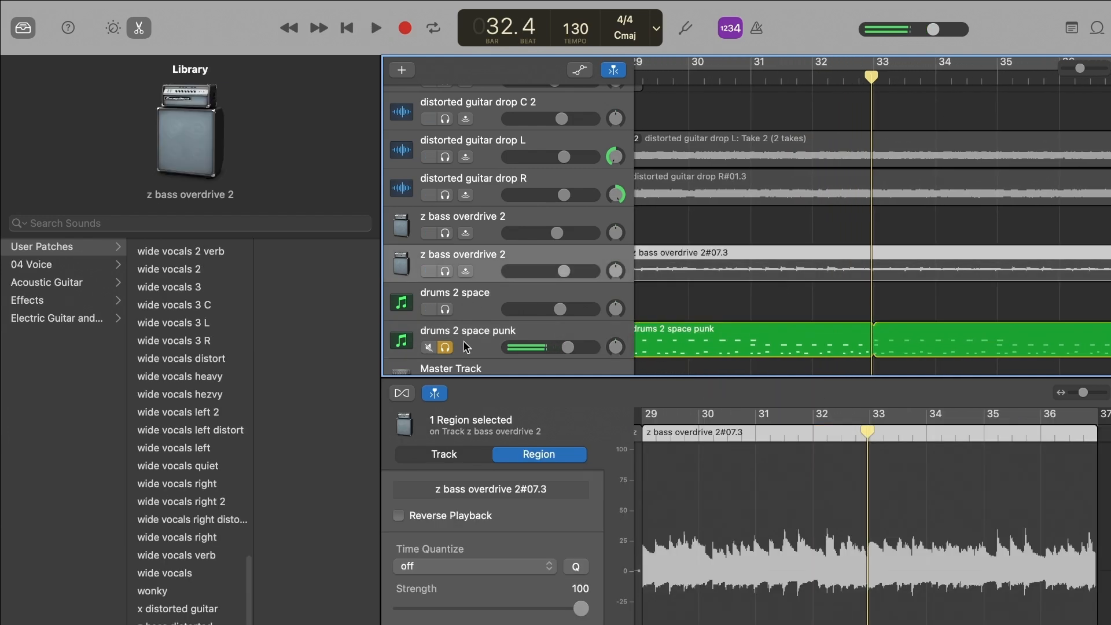
left_click(455, 348)
left_click(447, 348)
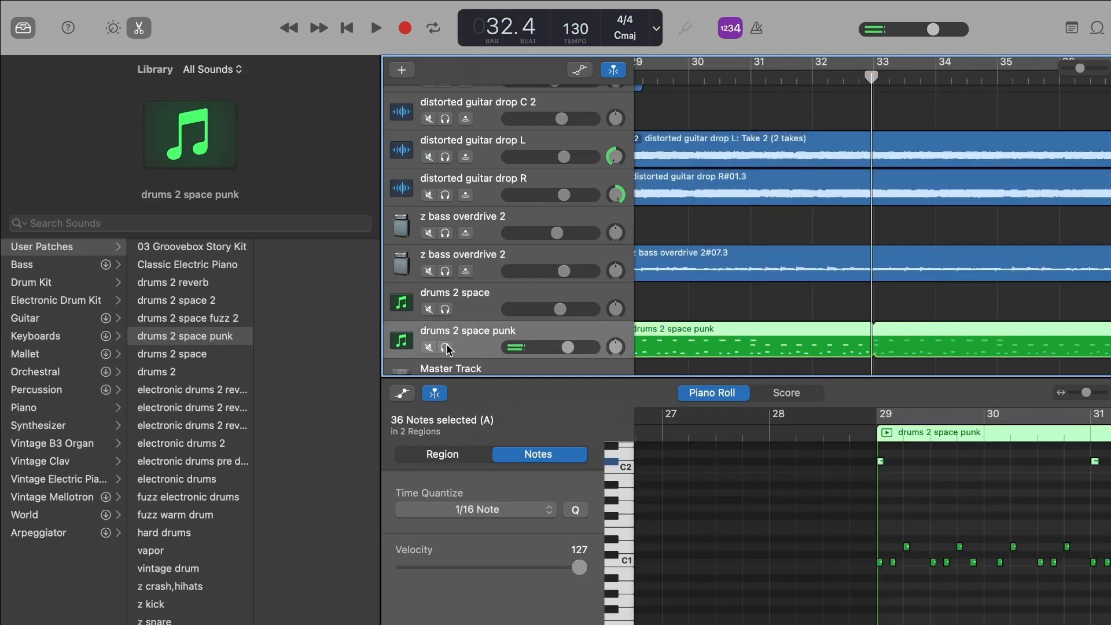
Solo the lower z bass overdrive 2 track, play it from just before bar 29, and turn its solo off
left_click(446, 271)
scroll(736, 237, "left", 3)
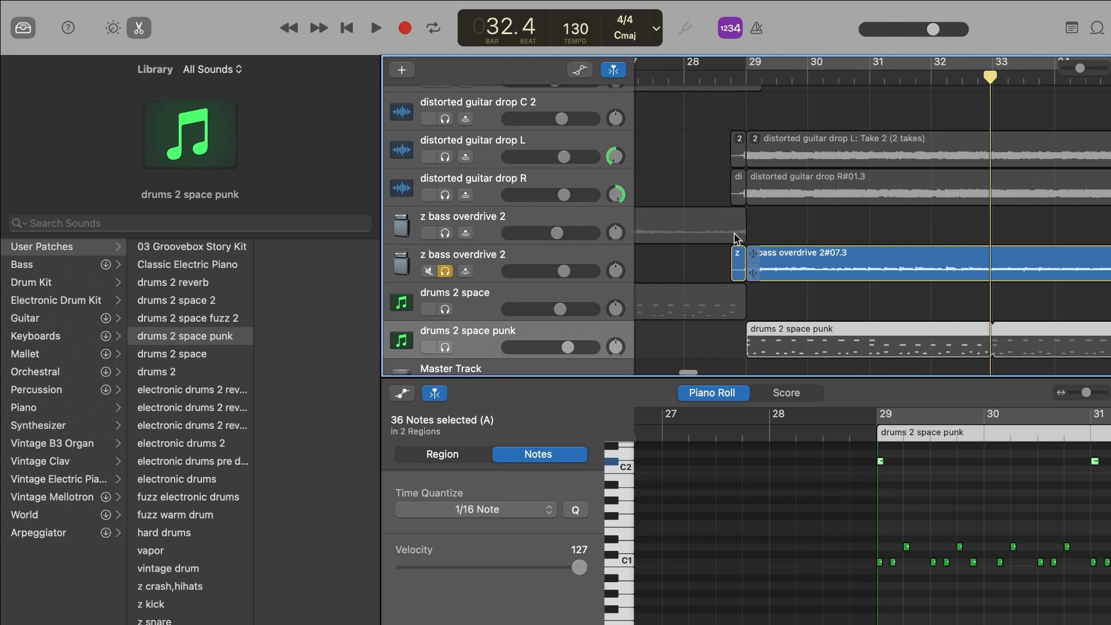
left_click(737, 77)
key("space")
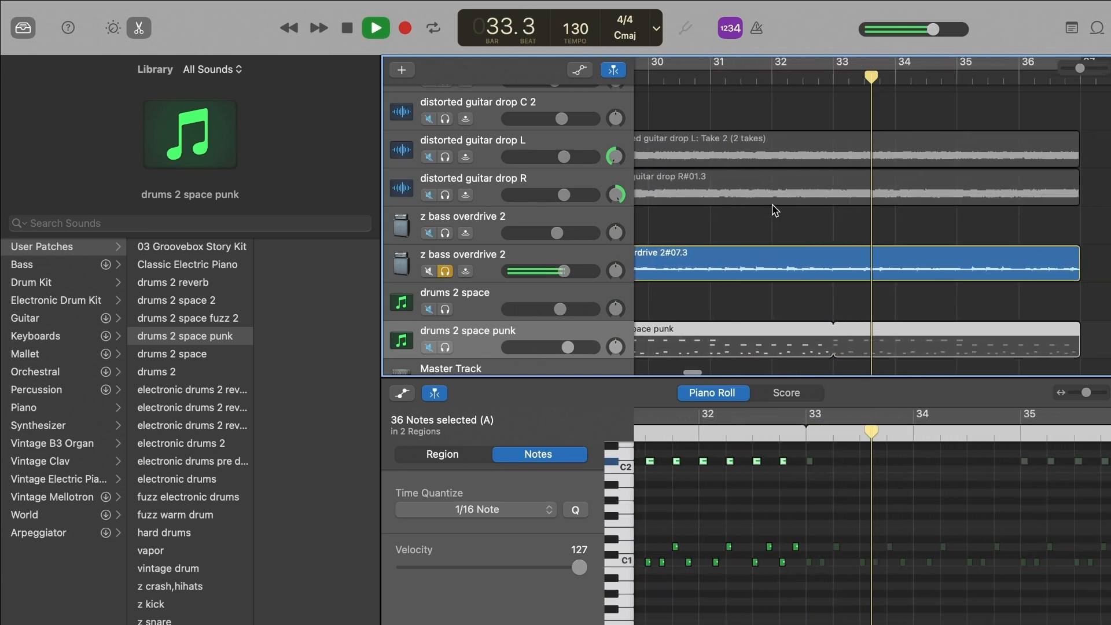
key("space")
left_click(445, 271)
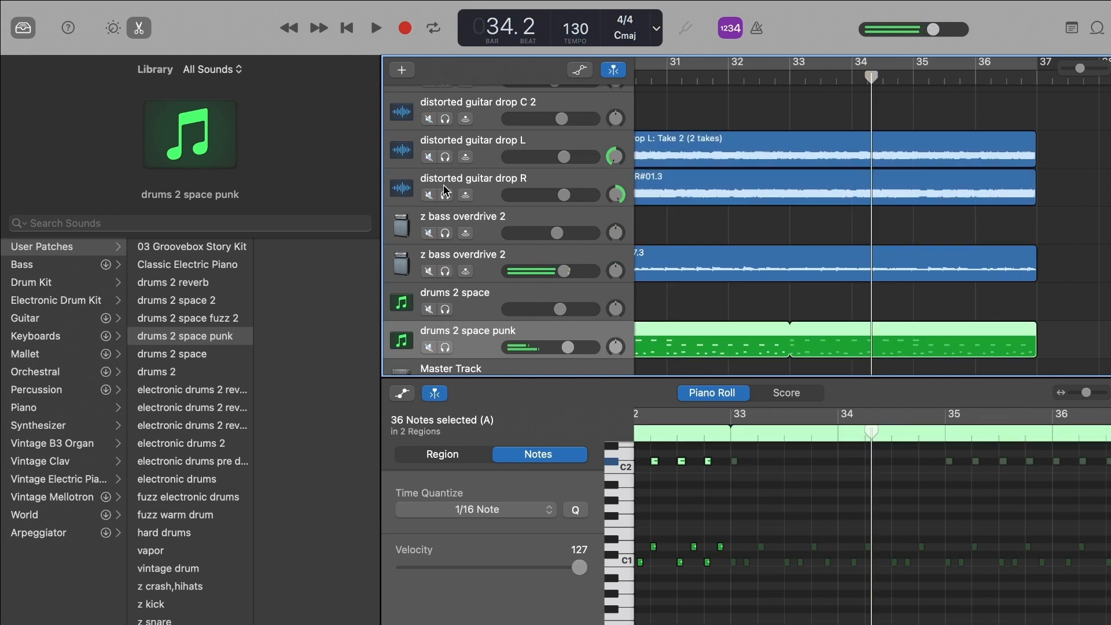
Audition the lower distorted guitar drop L and distorted guitar drop R tracks together in solo
left_click(445, 157)
left_click(446, 182)
left_click(445, 194)
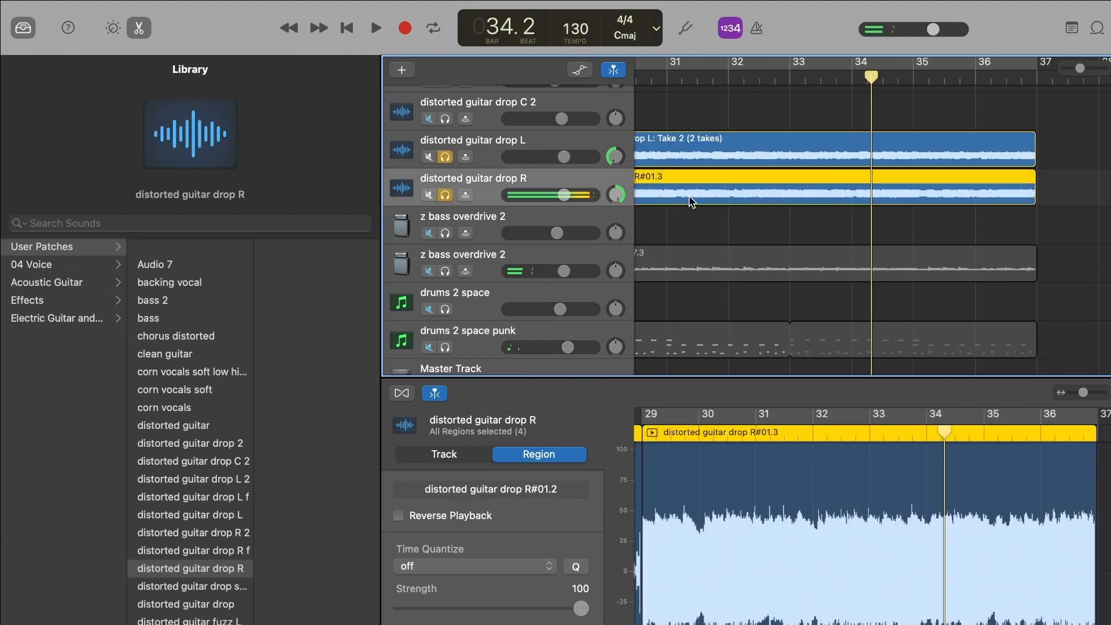
scroll(691, 202, "left", 5)
key("space")
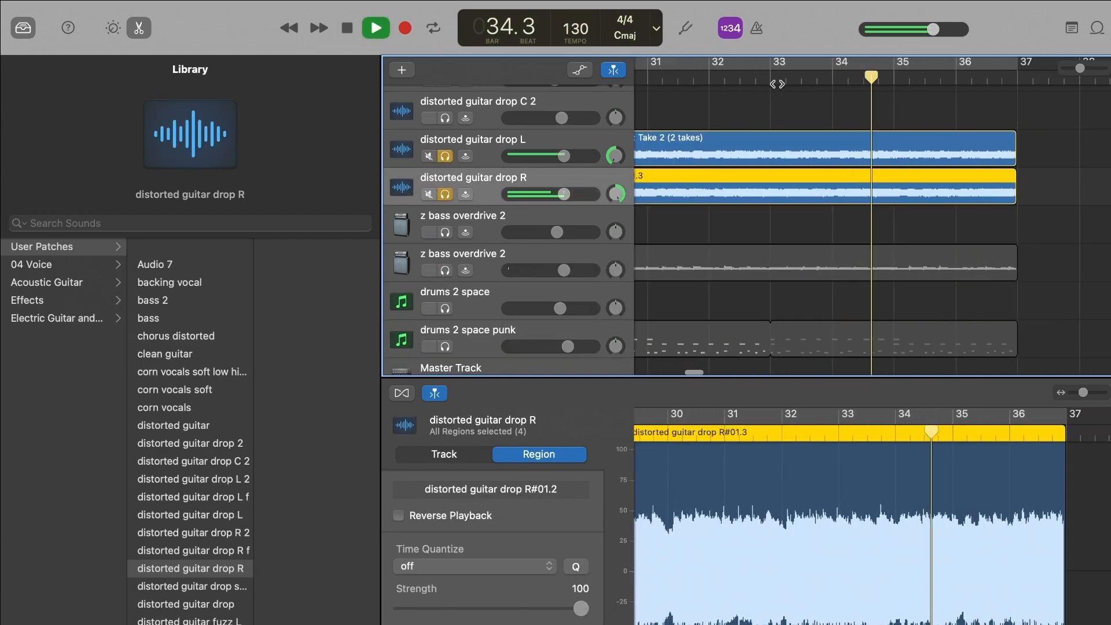
scroll(868, 174, "left", 5)
key("space")
left_click(938, 81)
key("space")
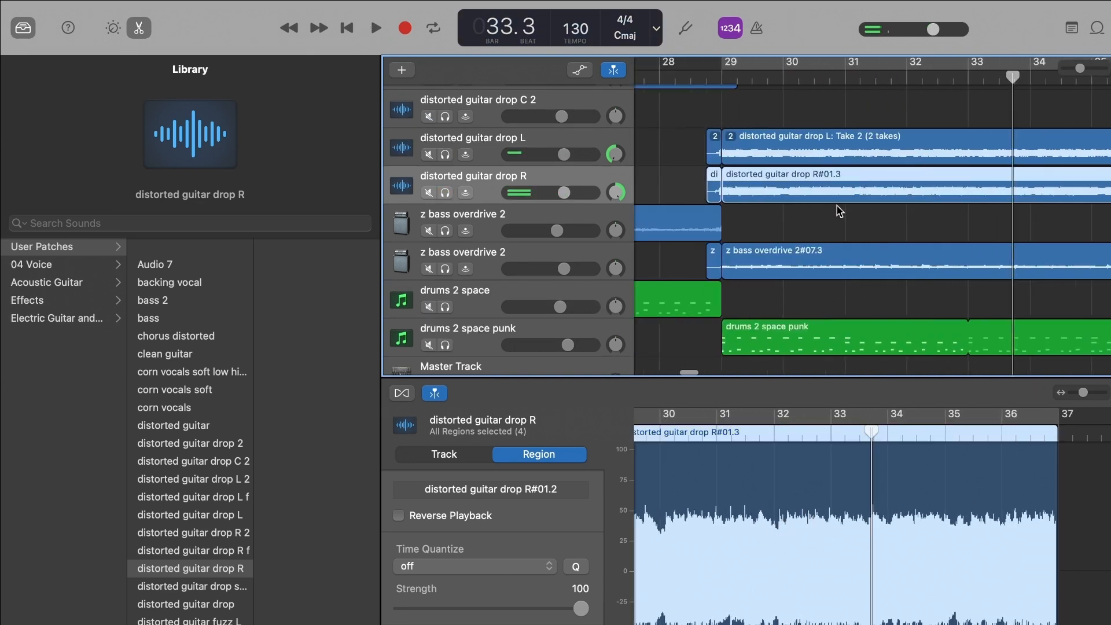
Play all tracks of the punk section from just before bar 29 and stop at the end of its regions before bar 37
scroll(838, 210, "left", 2)
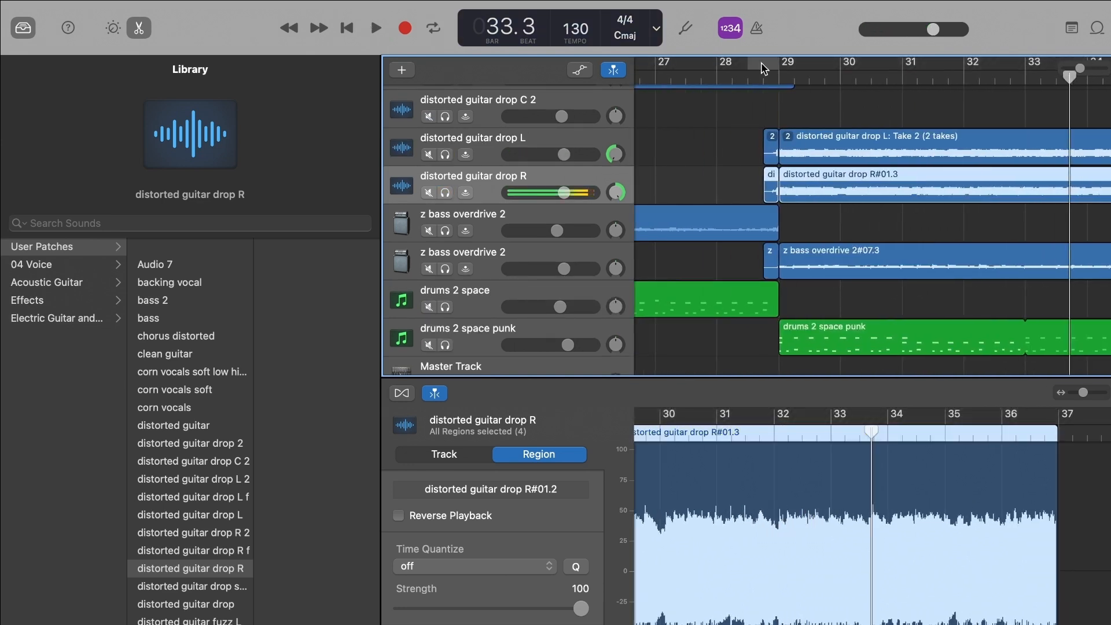
scroll(732, 74, "left", 2)
left_click(732, 74)
key("space")
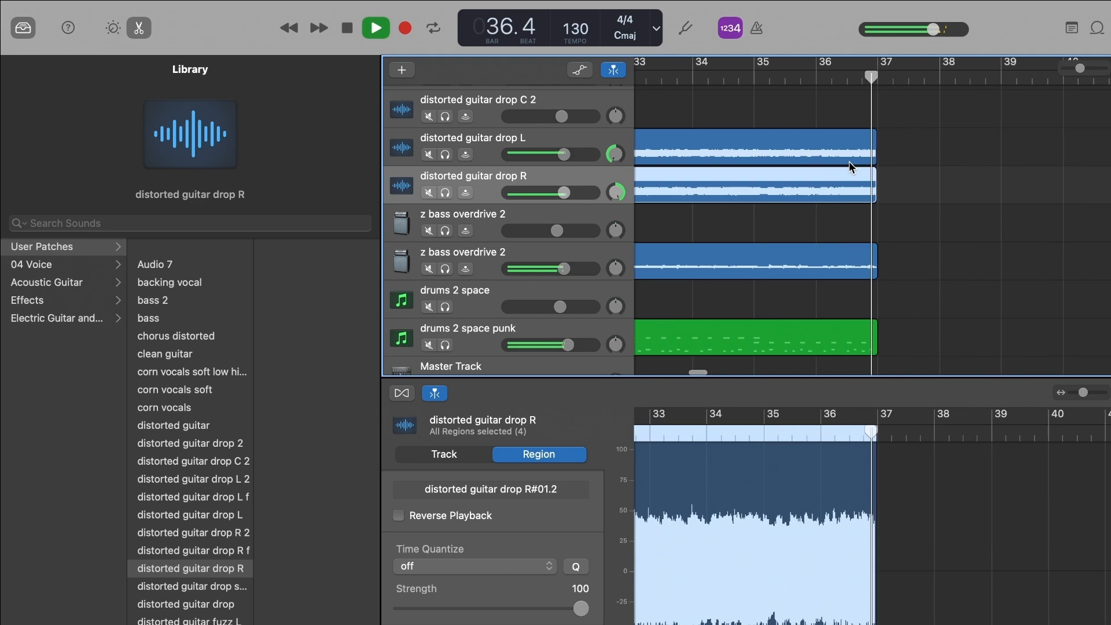
key("space")
key("super+Left")
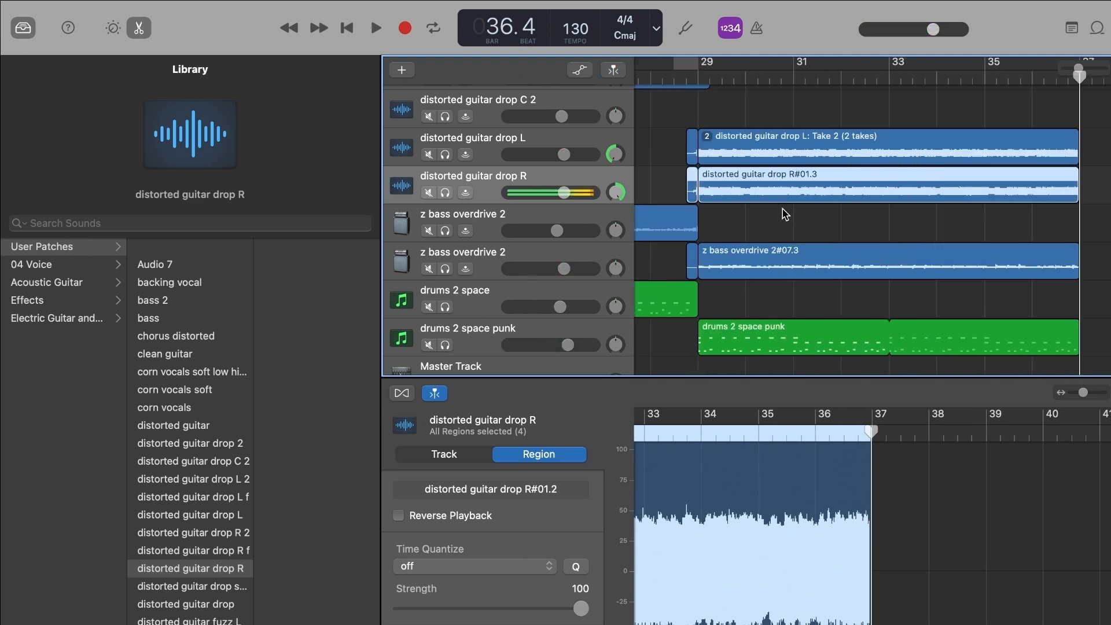
scroll(784, 214, "down", 3)
scroll(784, 214, "up", 4)
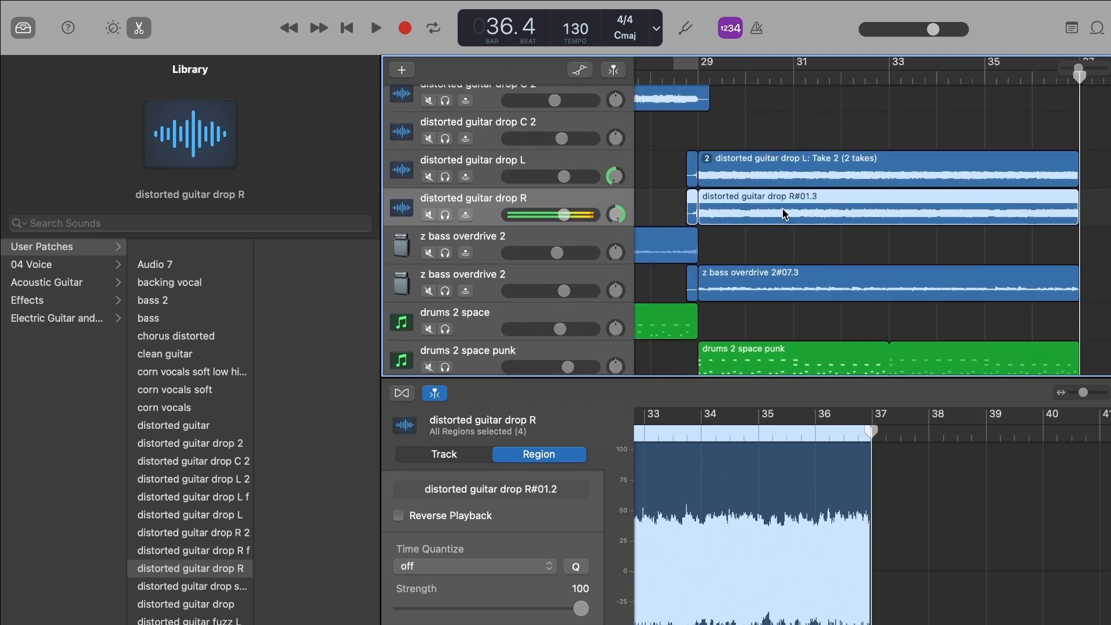
Examine how the guitar and bass regions change over at bar 29, where the punk section begins
key("super+Left")
key("super+Left")
key("super+Right")
key("super+Right")
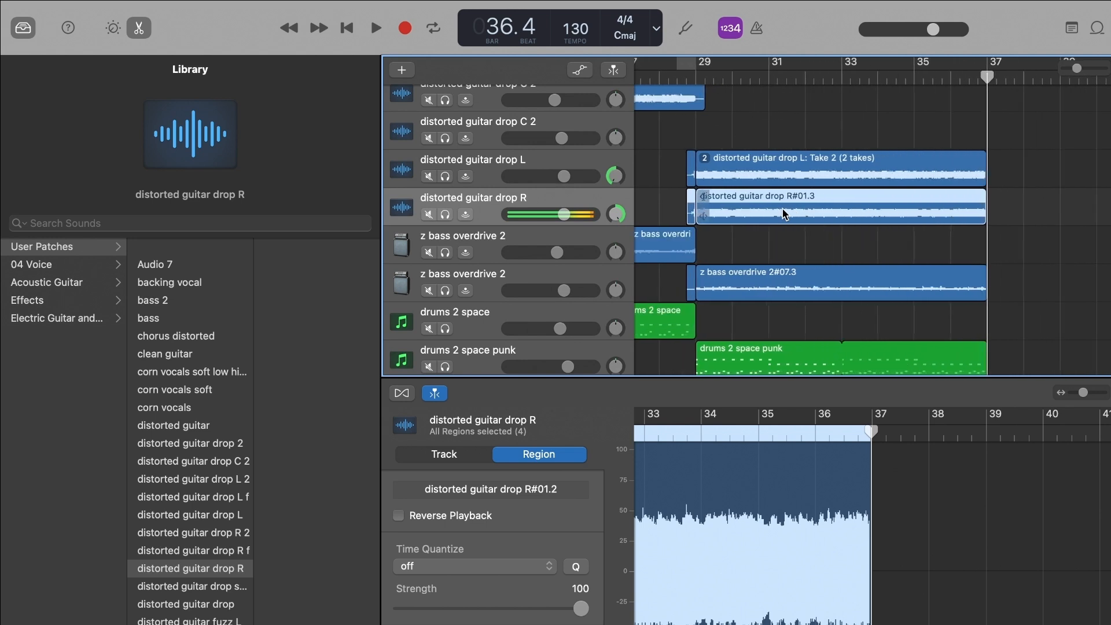
scroll(785, 214, "left", 3)
scroll(809, 124, "up", 2)
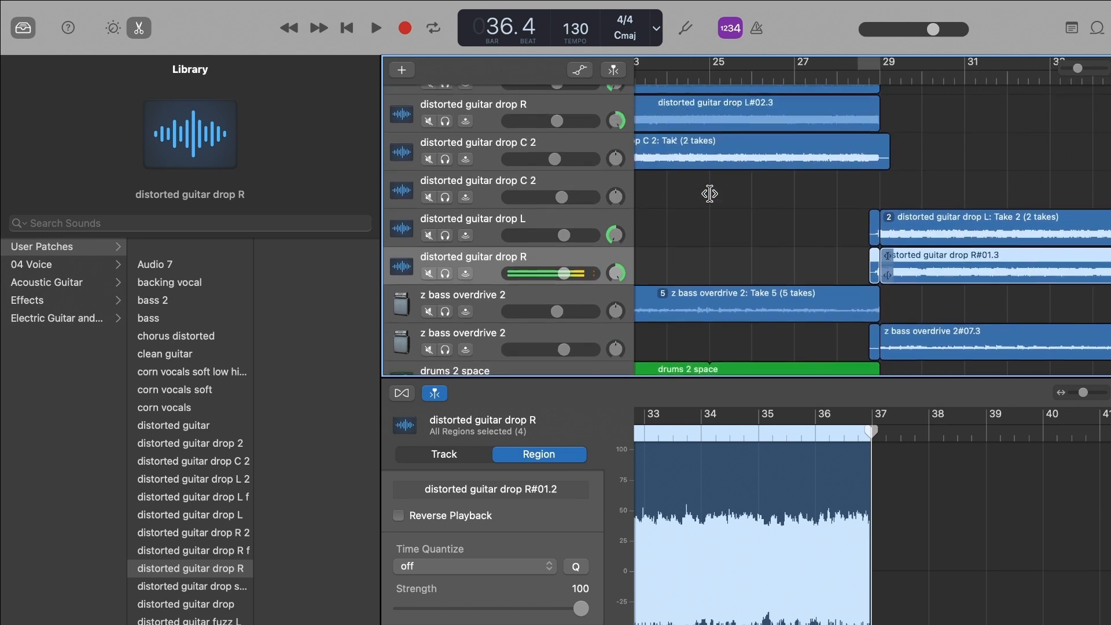
scroll(738, 169, "up", 1)
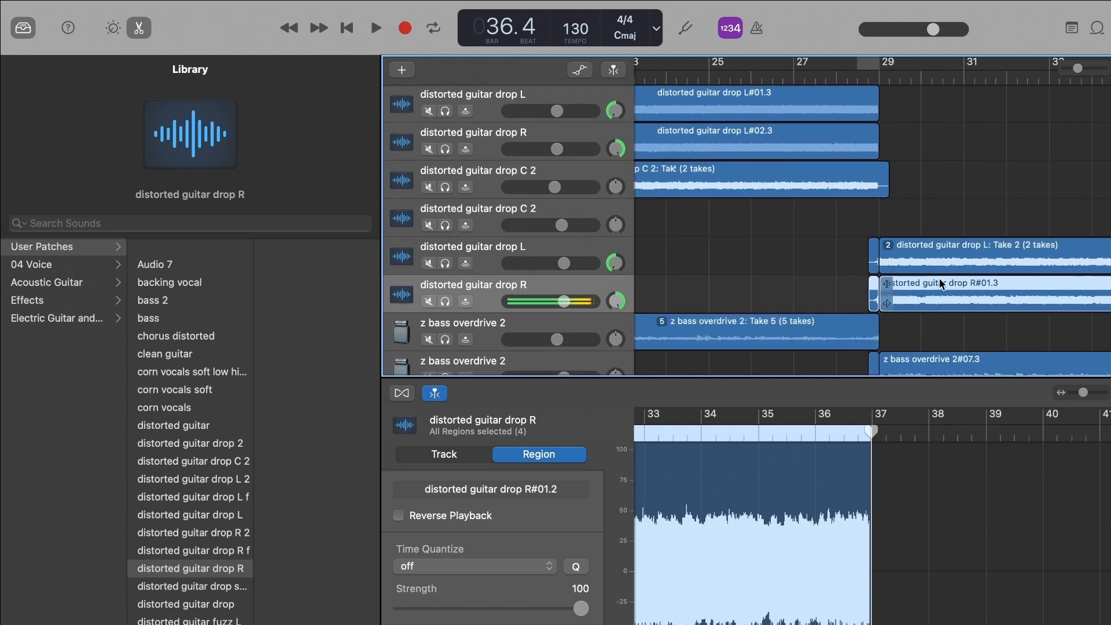
scroll(864, 223, "left", 3)
scroll(864, 222, "right", 3)
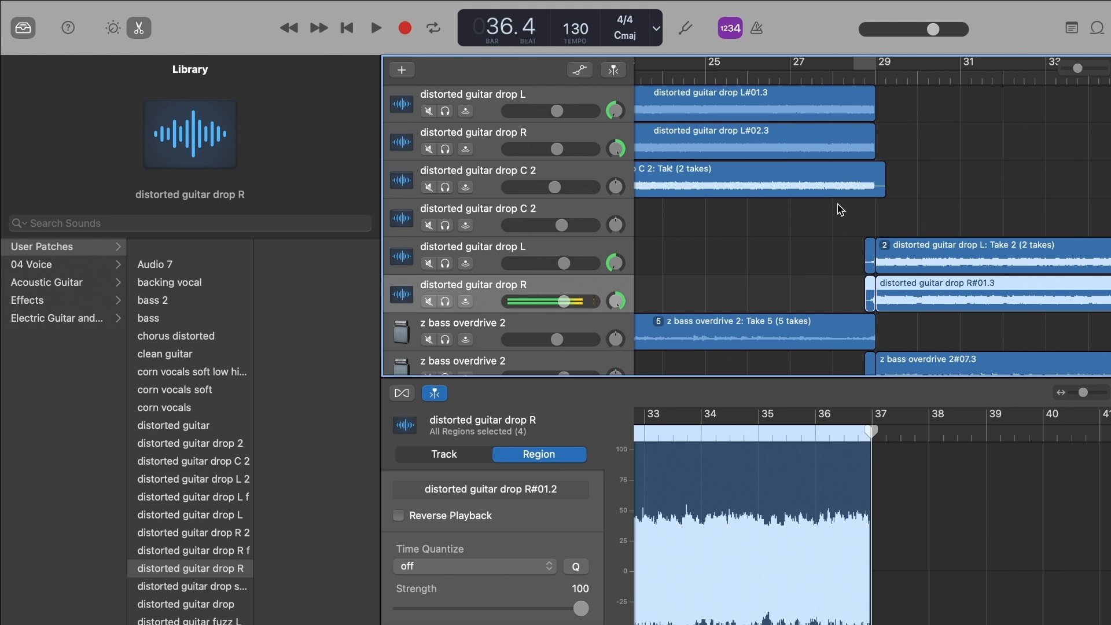
Examine closely the gap between the end of the lower distorted guitar drop L and R regions and bar 37
left_click(987, 253)
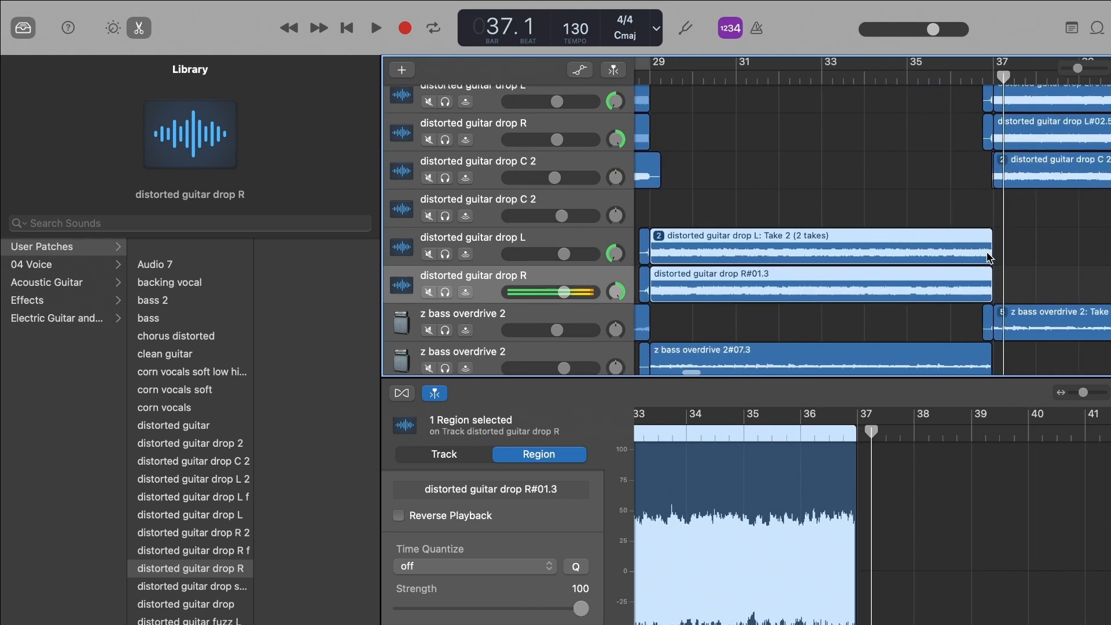
scroll(926, 252, "right", 15)
scroll(854, 245, "up", 5)
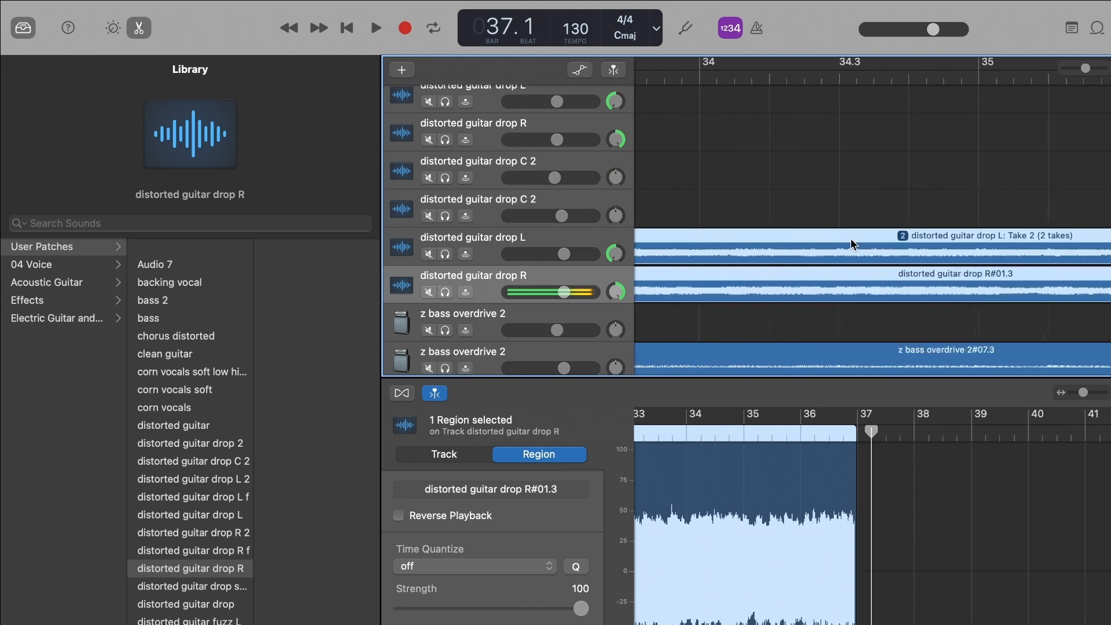
scroll(854, 245, "right", 20)
scroll(852, 243, "right", 8)
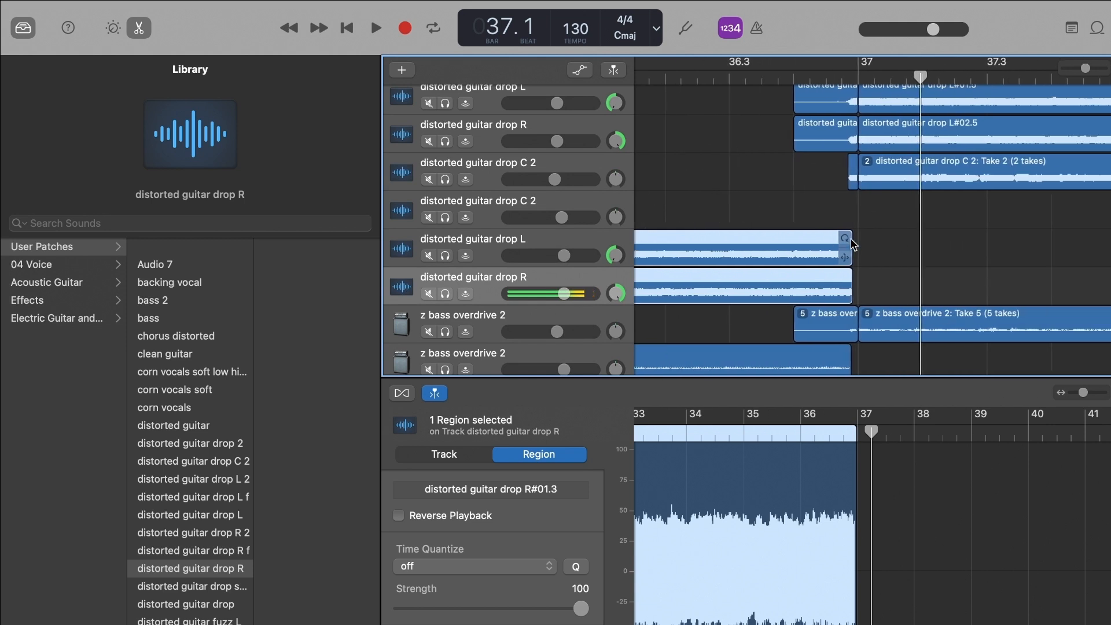
scroll(852, 245, "up", 5)
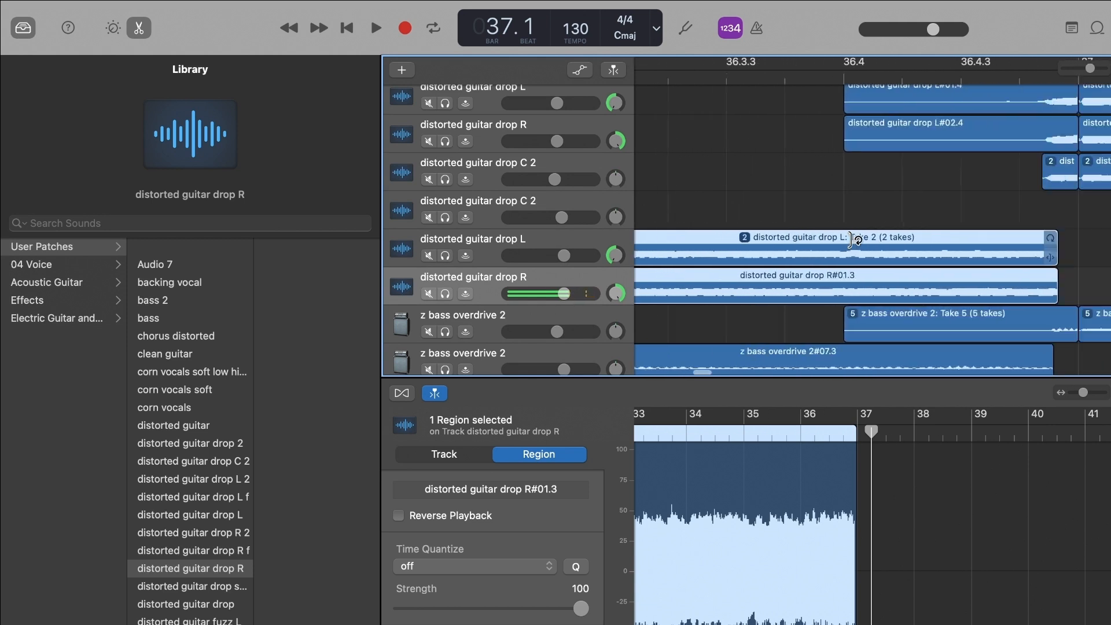
scroll(854, 239, "right", 4)
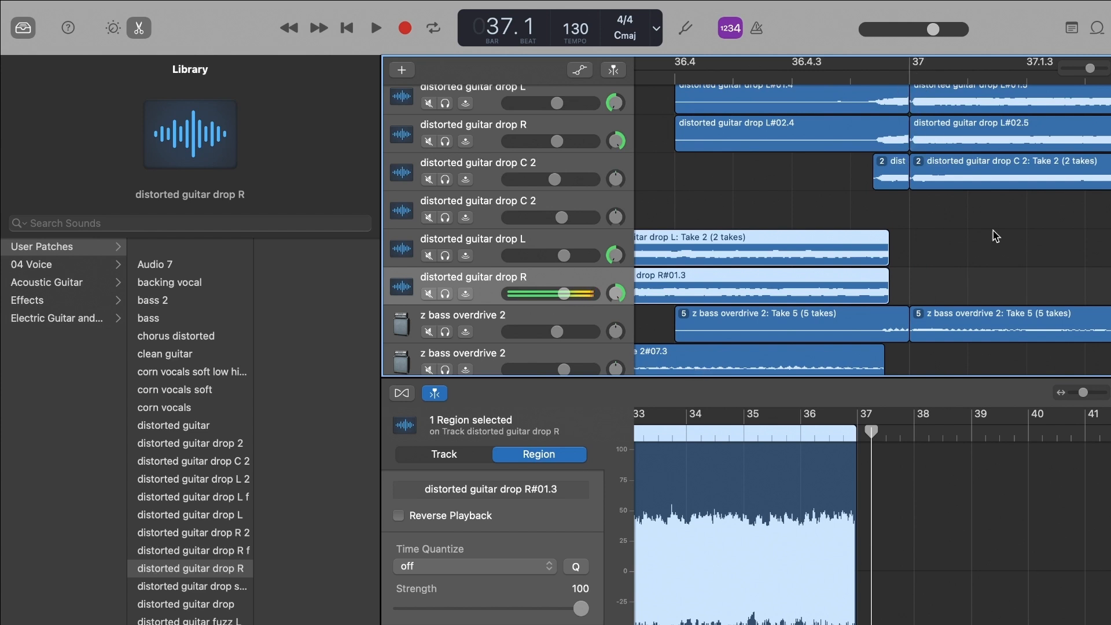
scroll(963, 241, "up", 5)
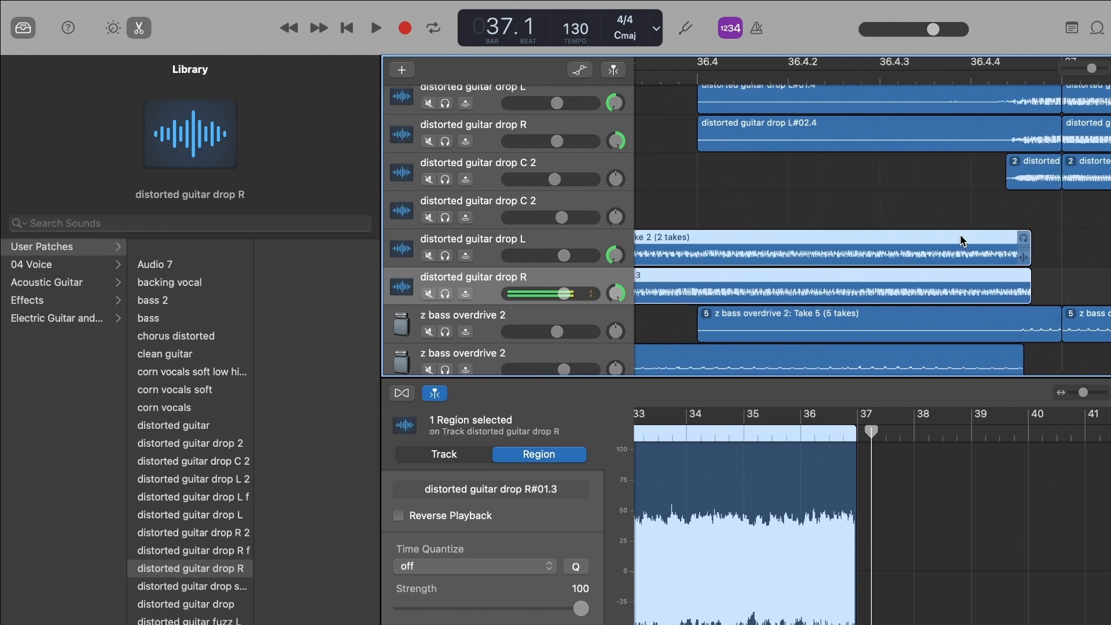
scroll(955, 248, "left", 1)
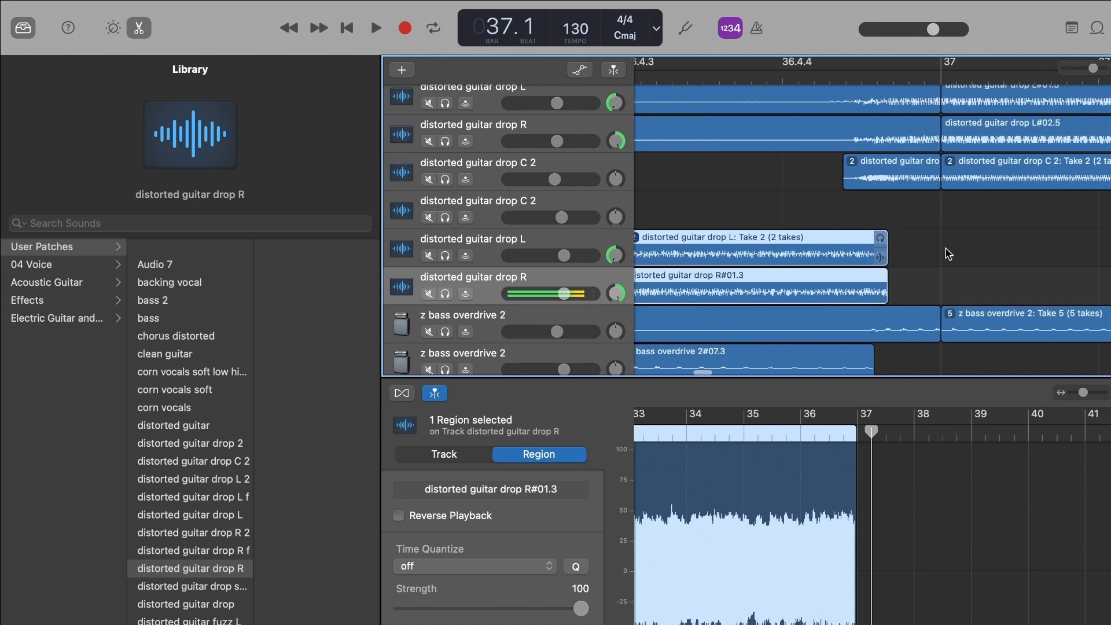
scroll(899, 303, "down", 5)
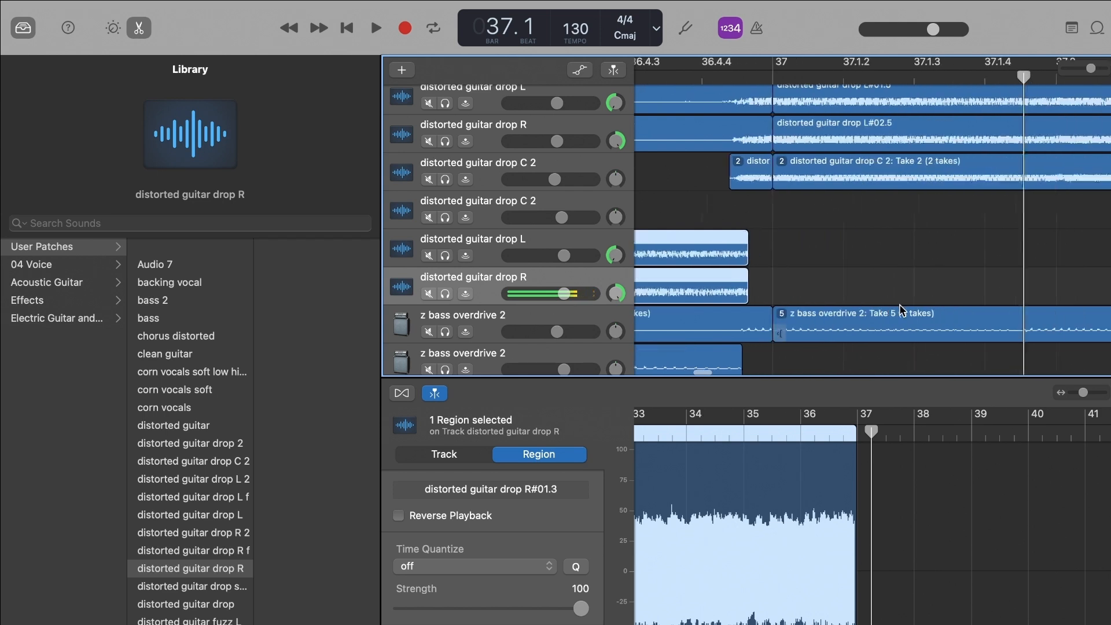
Play all tracks from just before bar 37 through the transition and stop in bar 40
scroll(700, 112, "left", 1)
left_click_drag(721, 76, 662, 69)
scroll(666, 73, "left", 5)
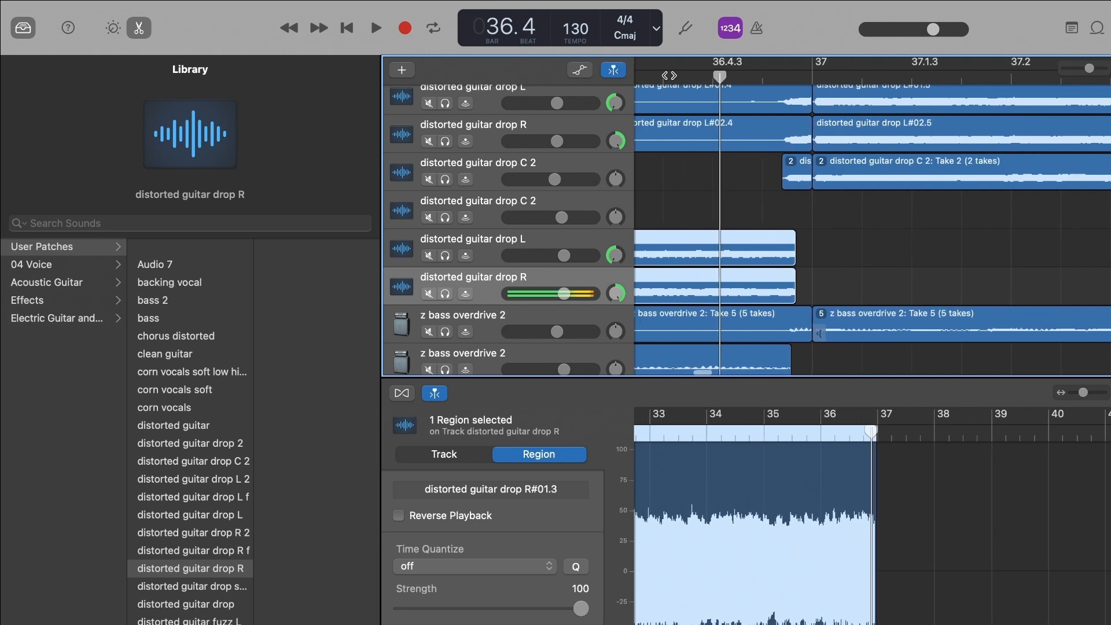
key("space")
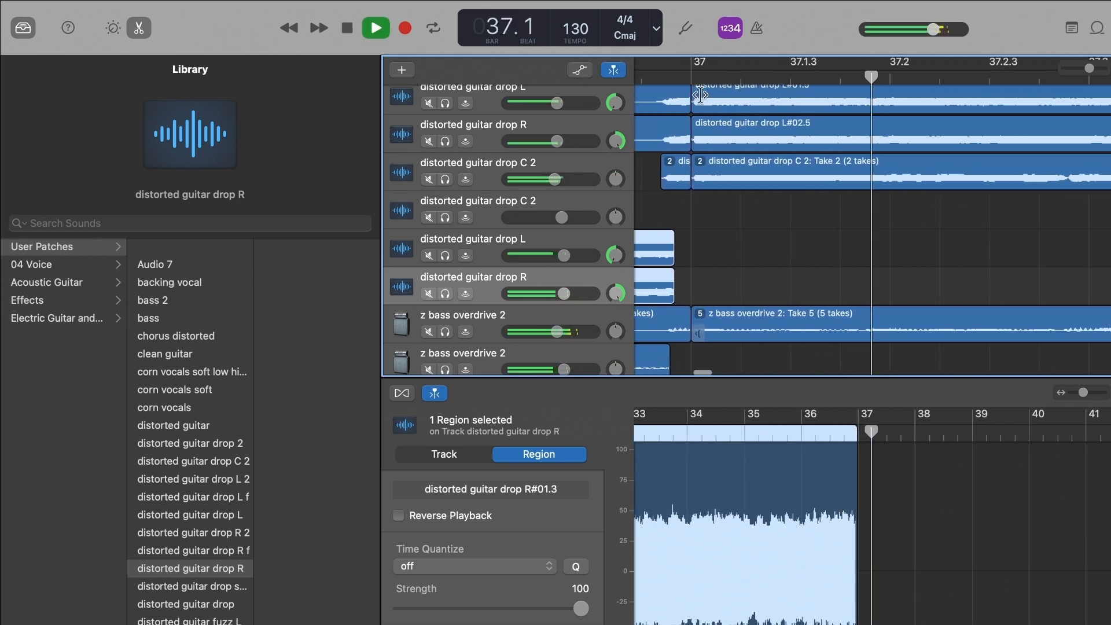
key("super+Left")
key("super+Left")
key("super+Left")
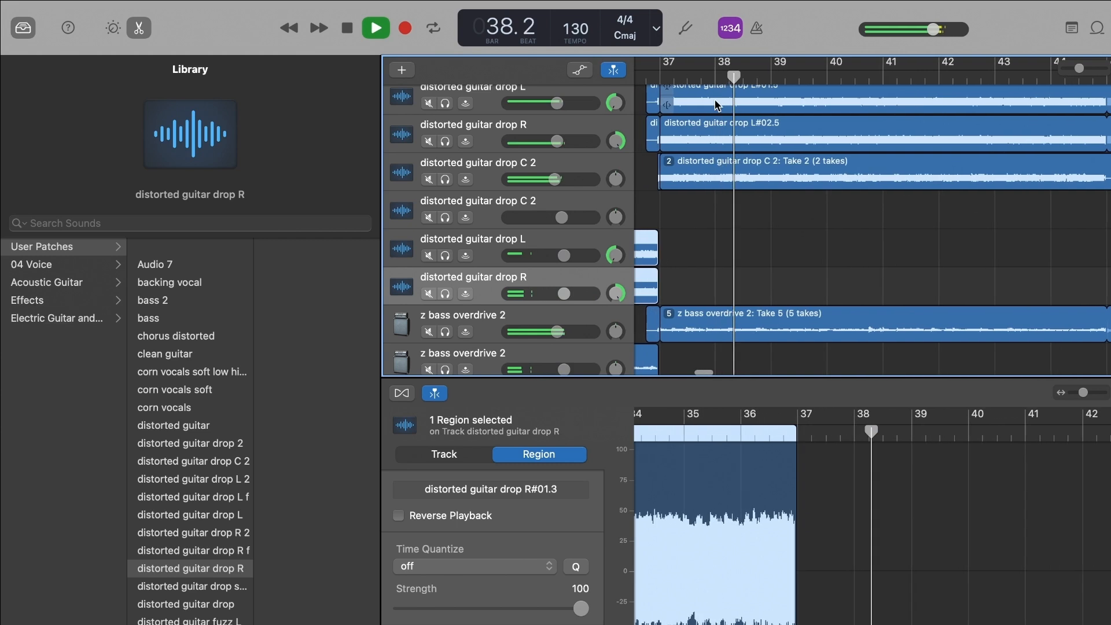
scroll(716, 104, "left", 2)
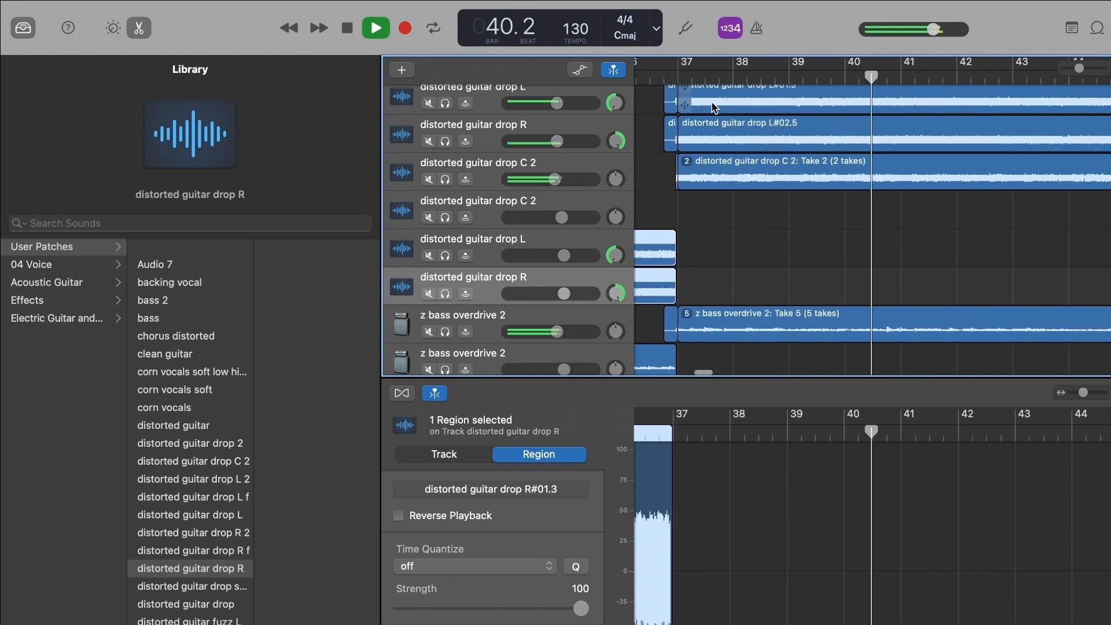
key("space")
Compare the punk guitar and bass region ends with the lead-in regions of the upper tracks just before bar 37
key("super+Right")
key("super+Right")
key("super+Right")
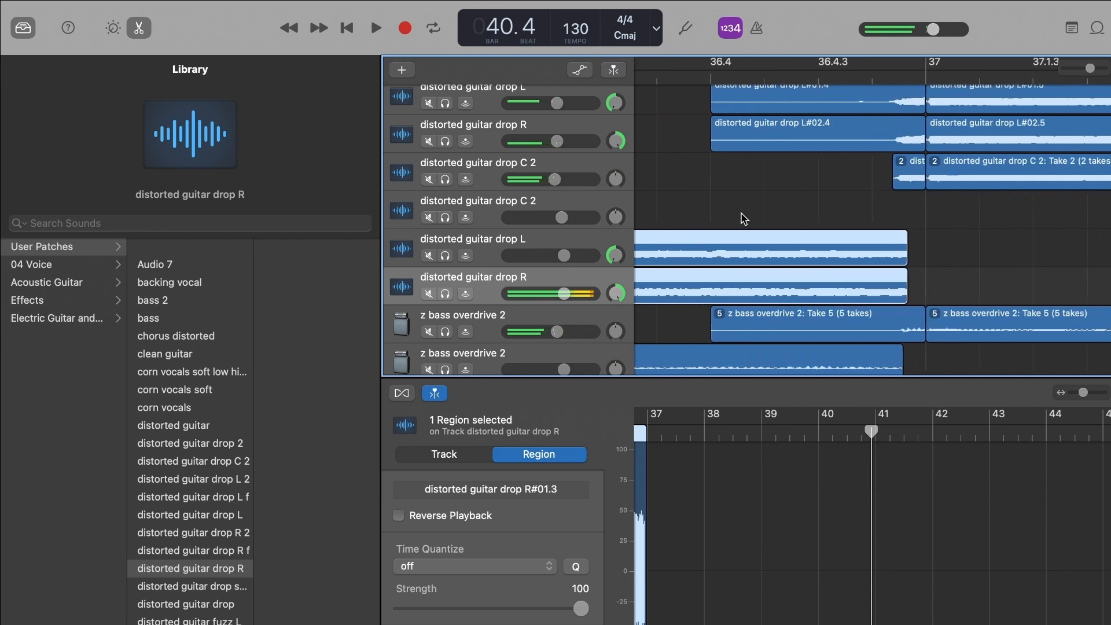
scroll(789, 238, "right", 10)
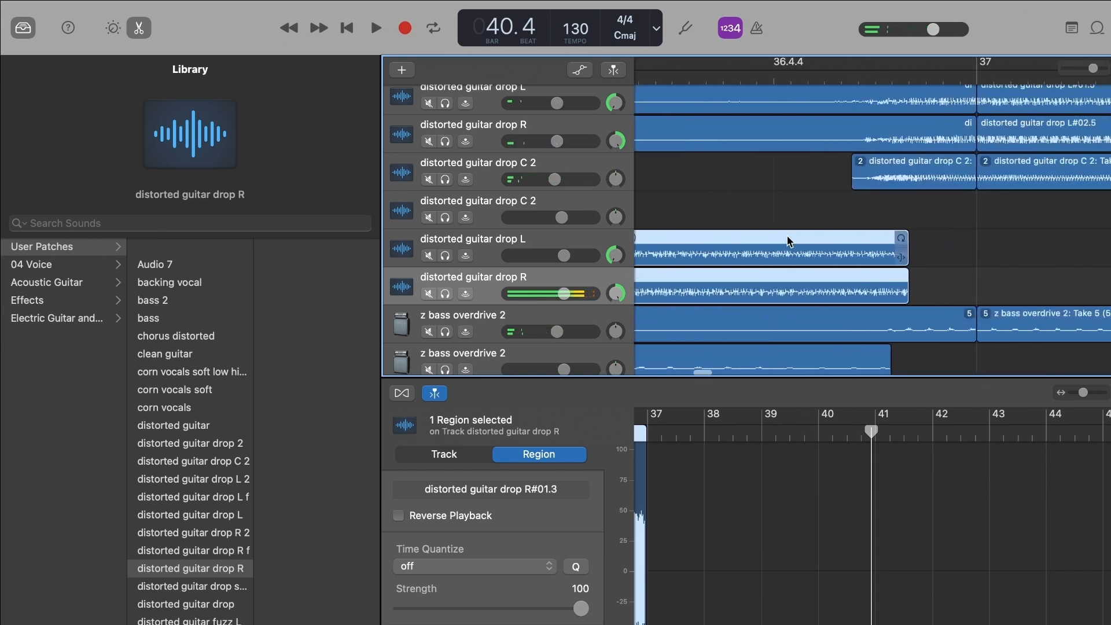
scroll(789, 237, "right", 5)
scroll(788, 260, "down", 5)
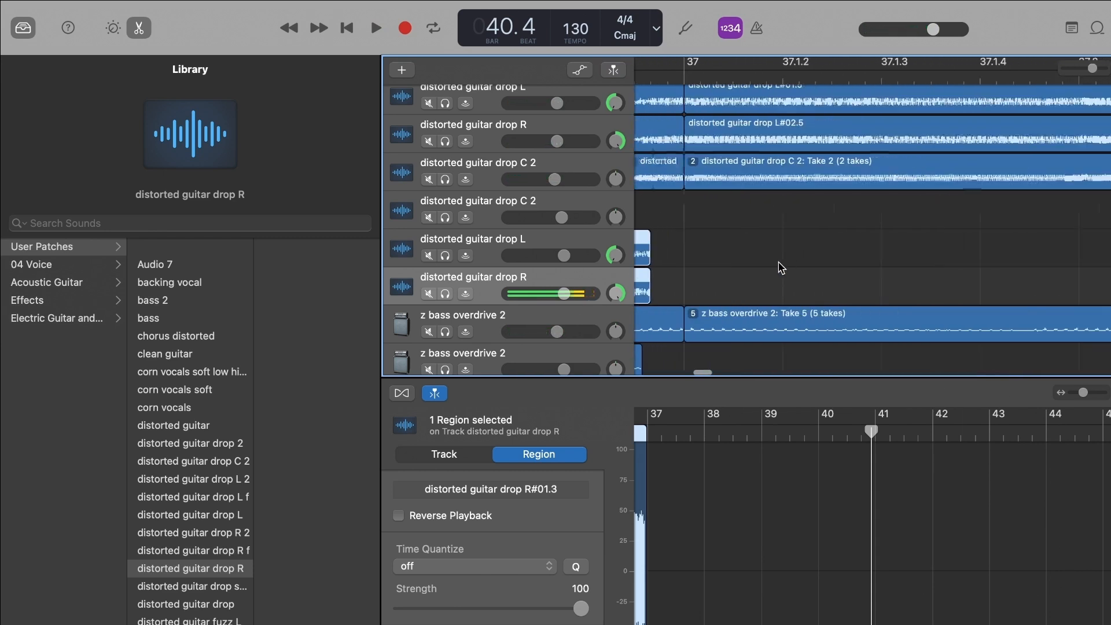
scroll(782, 270, "down", 5)
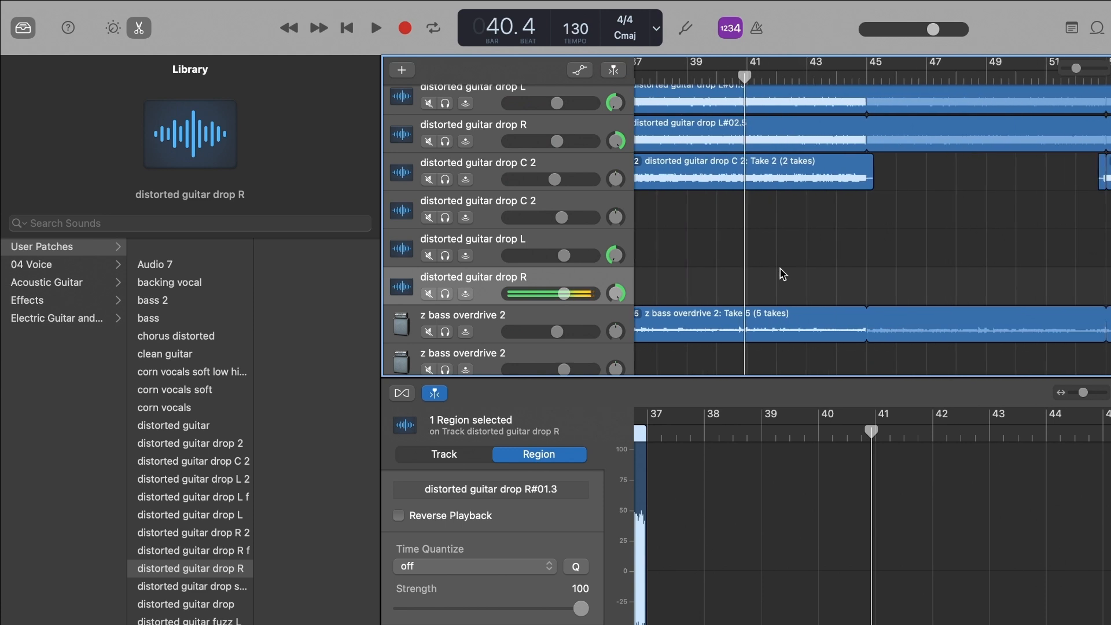
Review the arrangement of the guitar and bass regions before, during and after the punk section, continuing toward bar 61
scroll(779, 268, "down", 10)
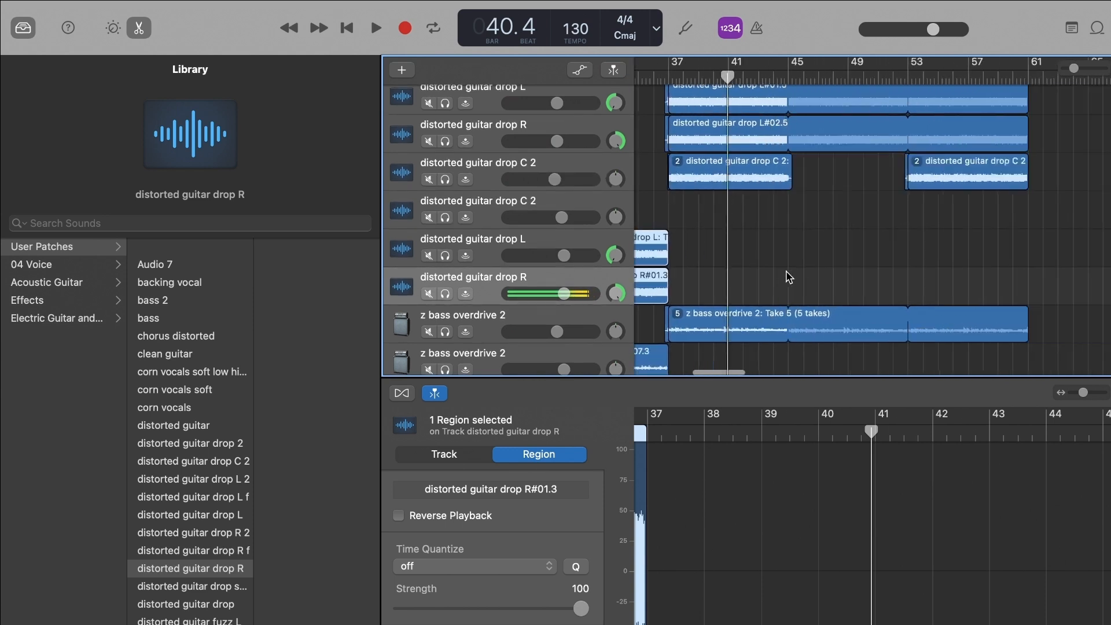
scroll(789, 275, "left", 5)
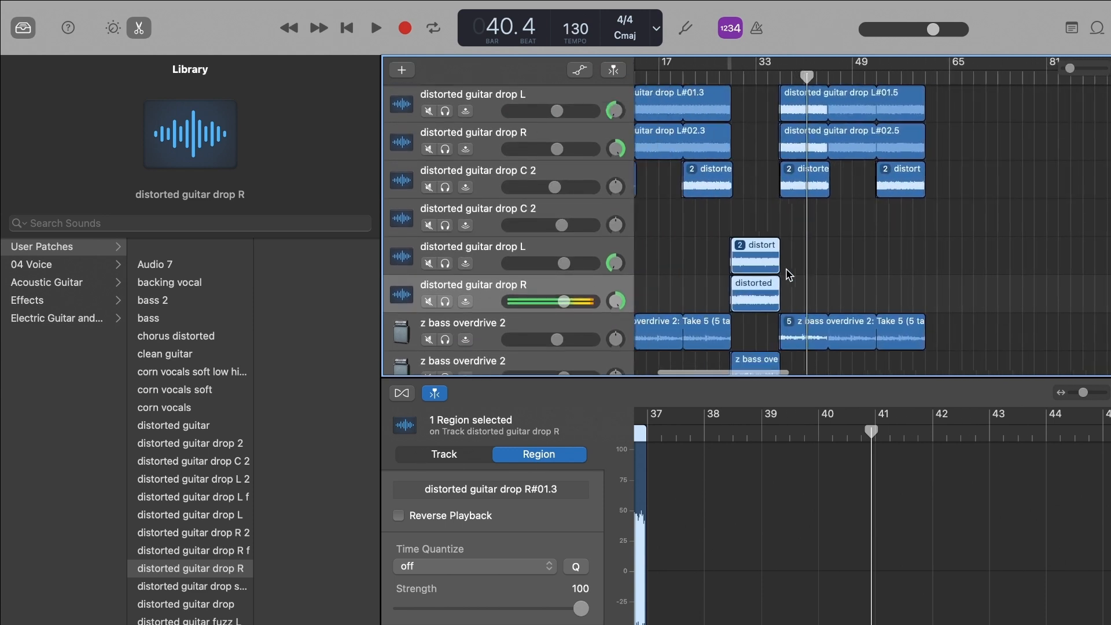
scroll(859, 174, "down", 4)
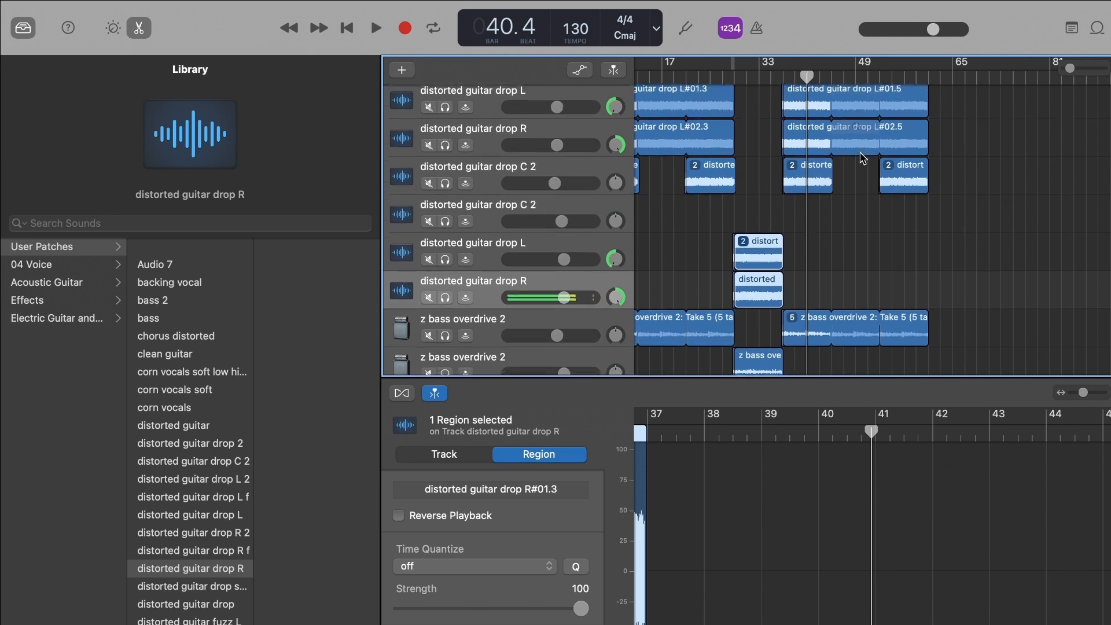
scroll(862, 158, "up", 4)
scroll(866, 156, "up", 8)
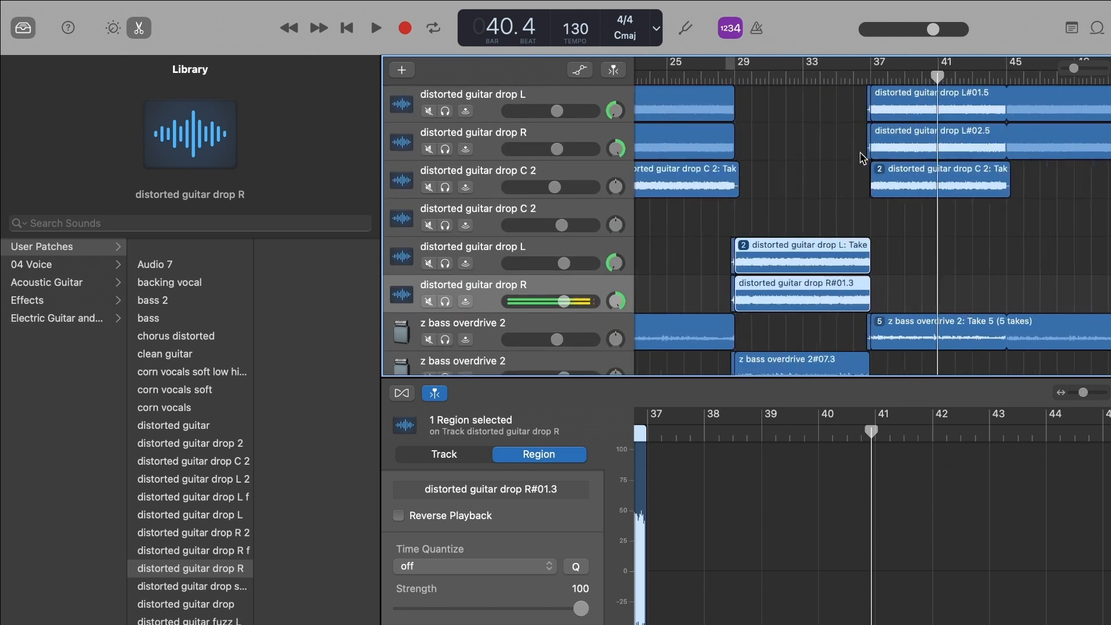
scroll(881, 150, "left", 5)
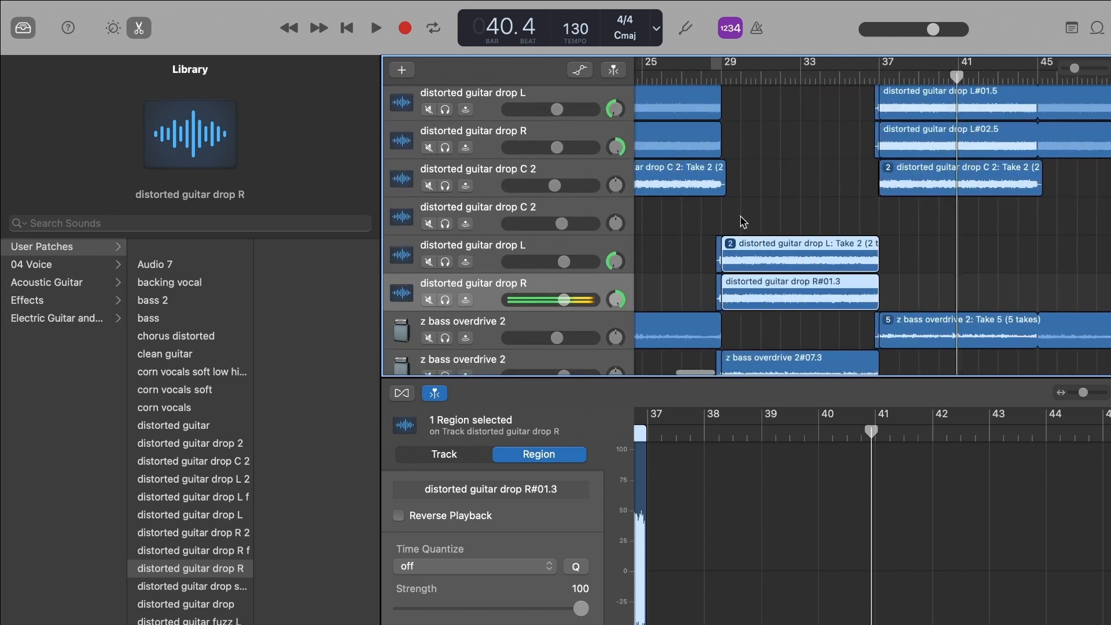
scroll(831, 298, "up", 1)
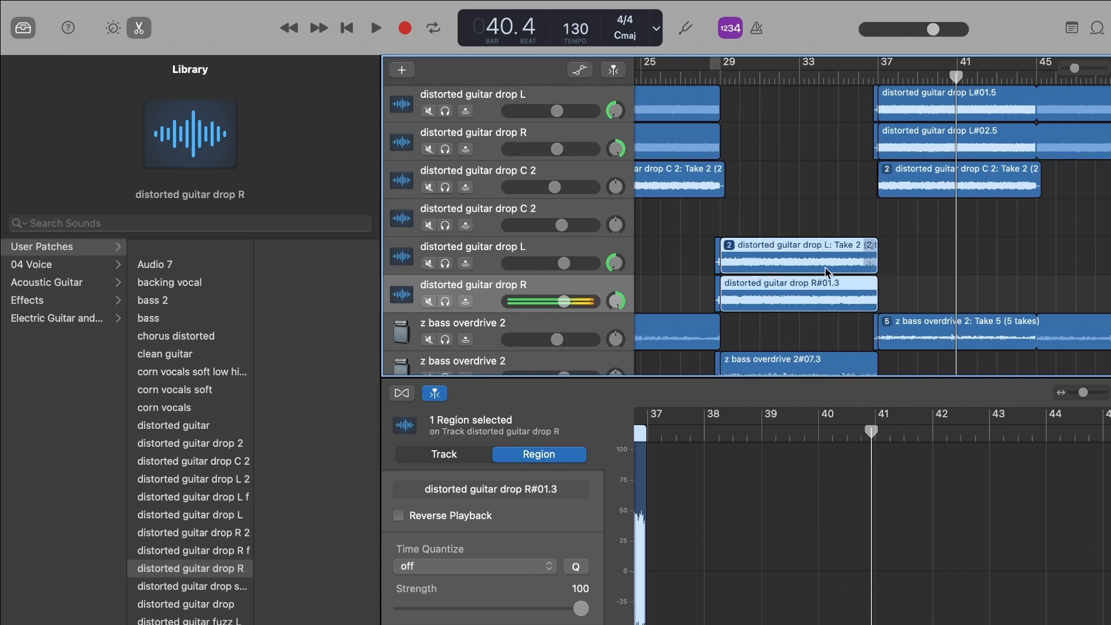
scroll(1008, 272, "right", 5)
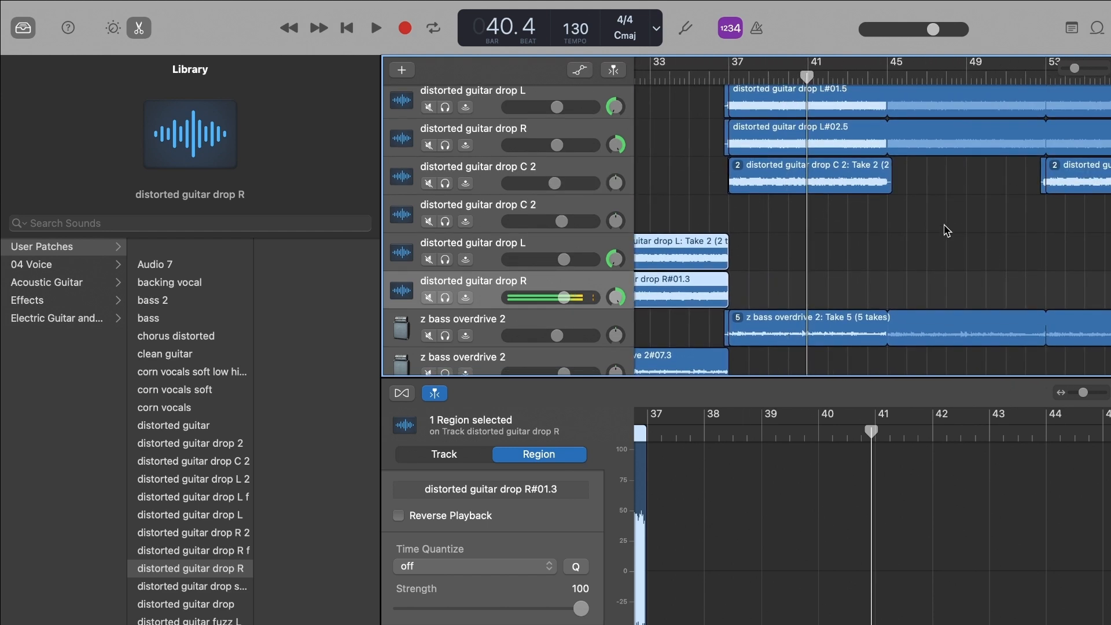
scroll(947, 230, "right", 8)
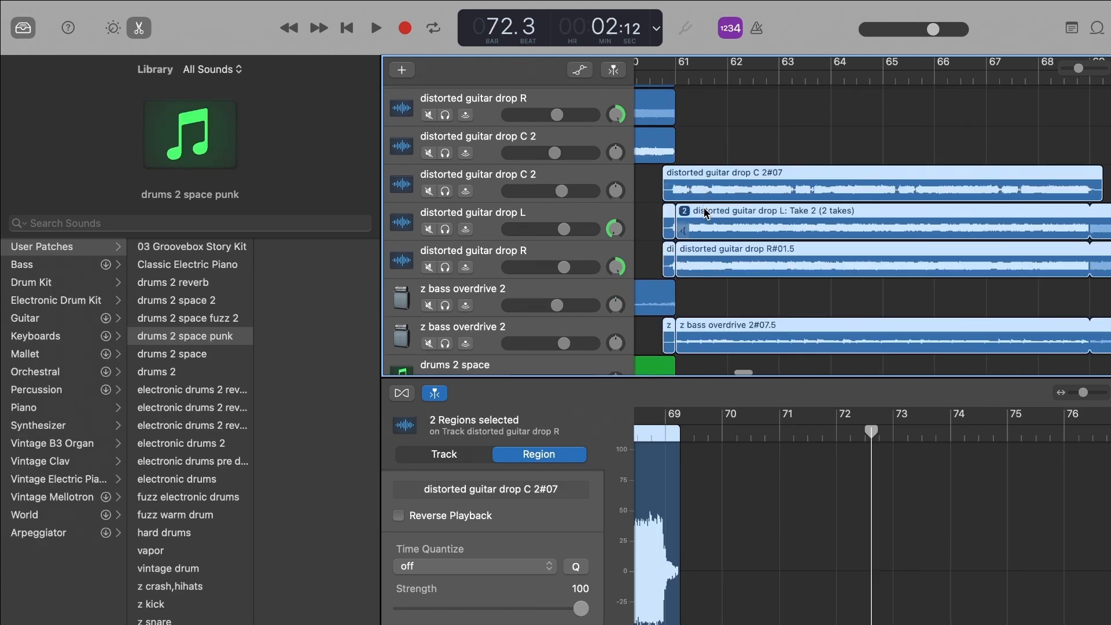
Solo the lower distorted guitar drop C 2 track, play it from about bar 61, stop, and turn its solo off
left_click(722, 142)
key("super+Left")
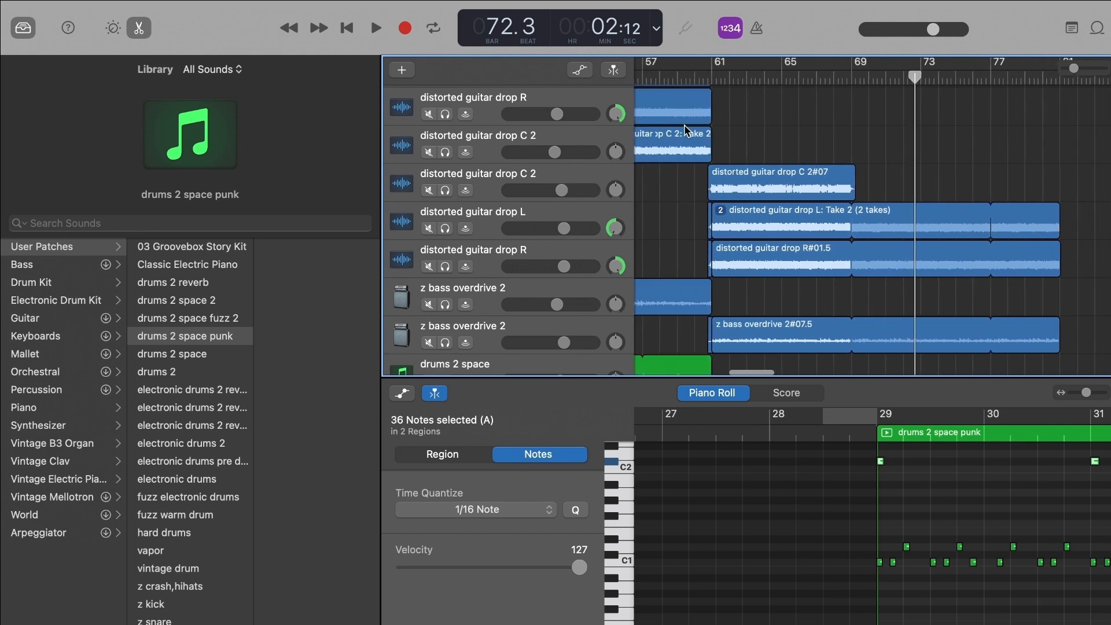
scroll(684, 124, "left", 3)
left_click(446, 190)
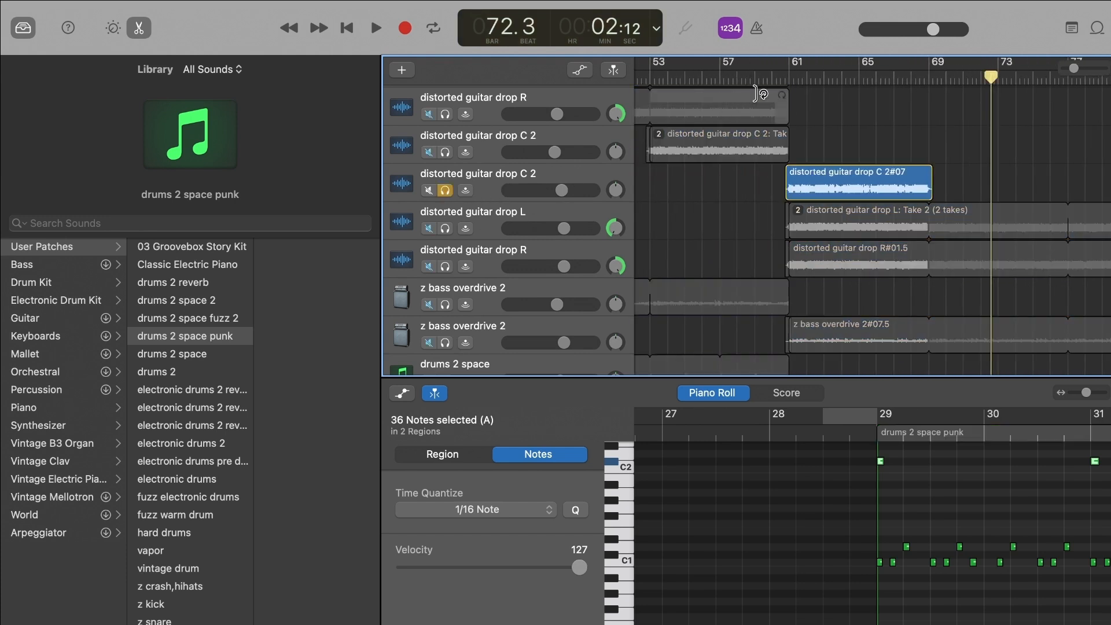
left_click(788, 74)
key("space")
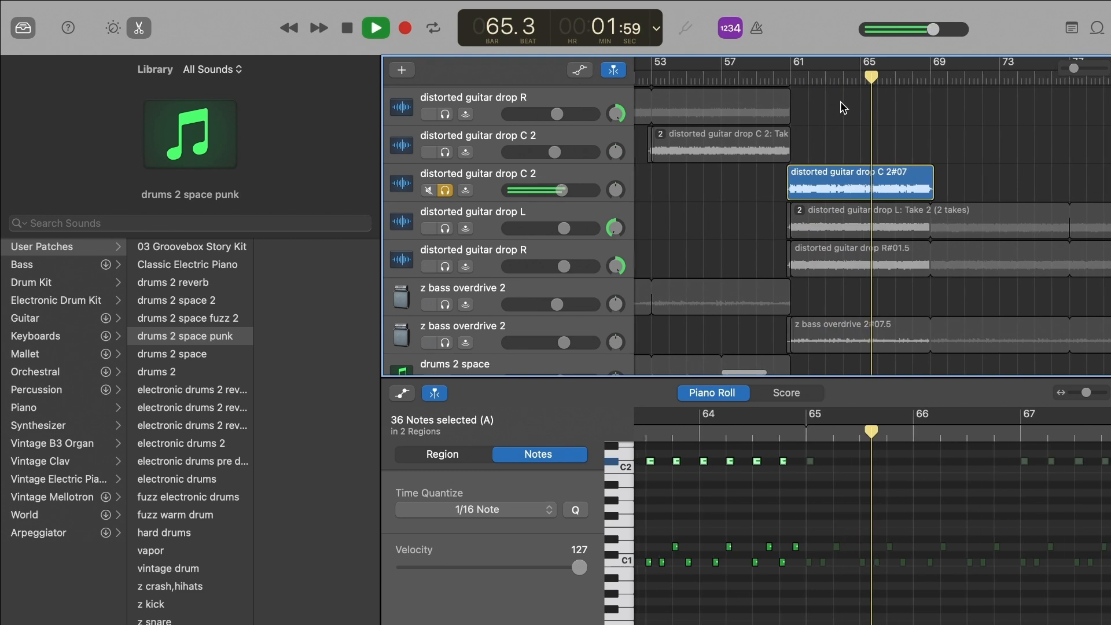
key("space")
key("s")
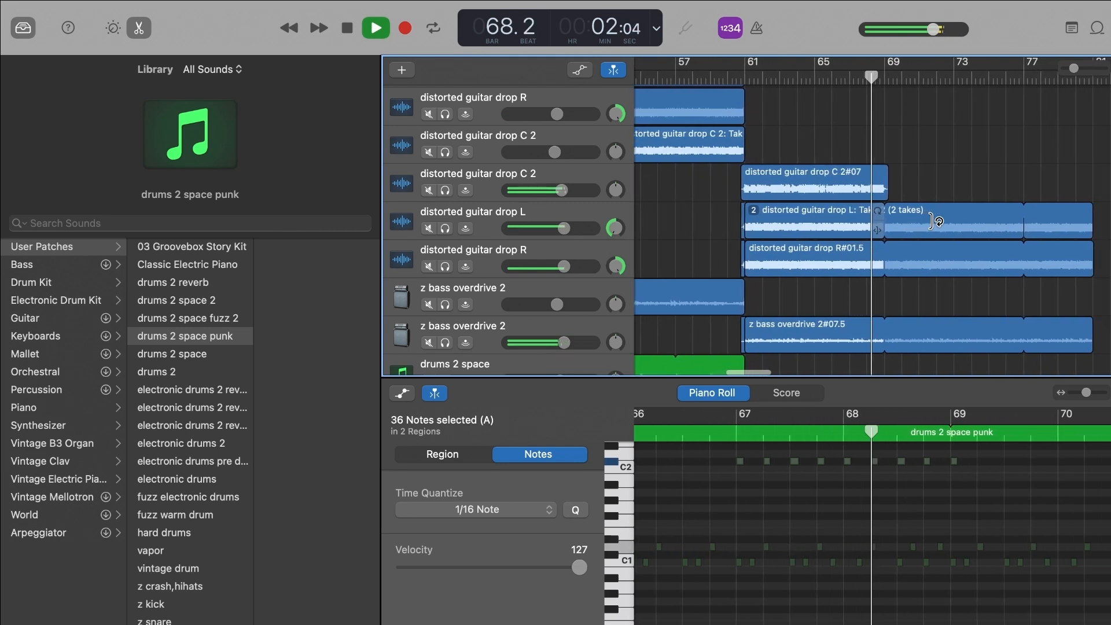
Stop the full playback at bar 69 and show the Master Track's volume automation at the end of the song
key("space")
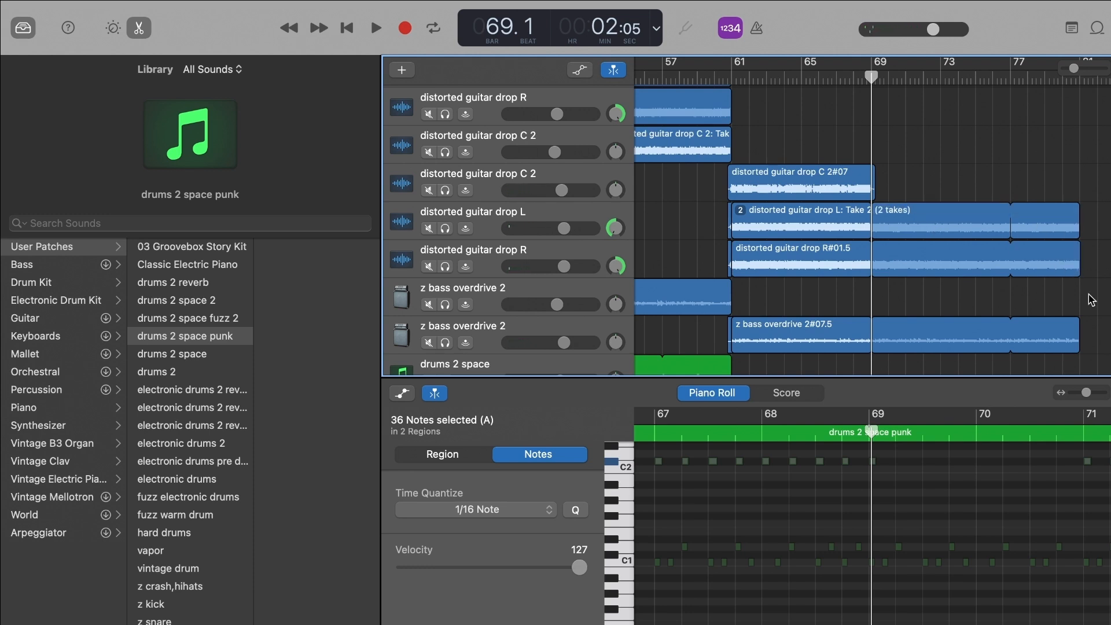
key("a")
scroll(1007, 307, "down", 5)
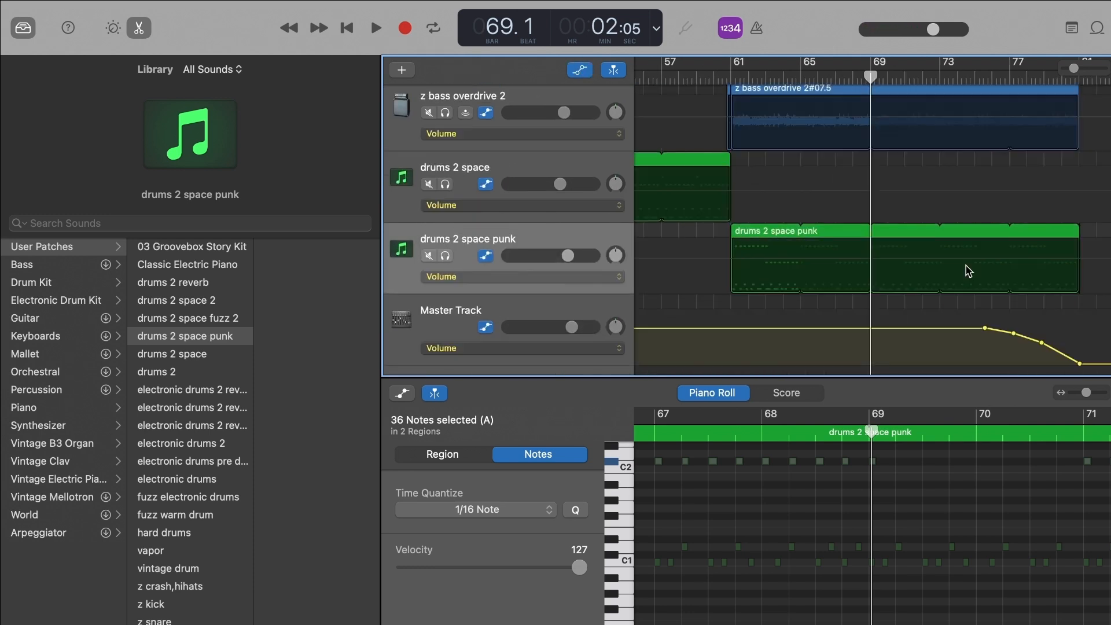
scroll(1079, 352, "down", 2)
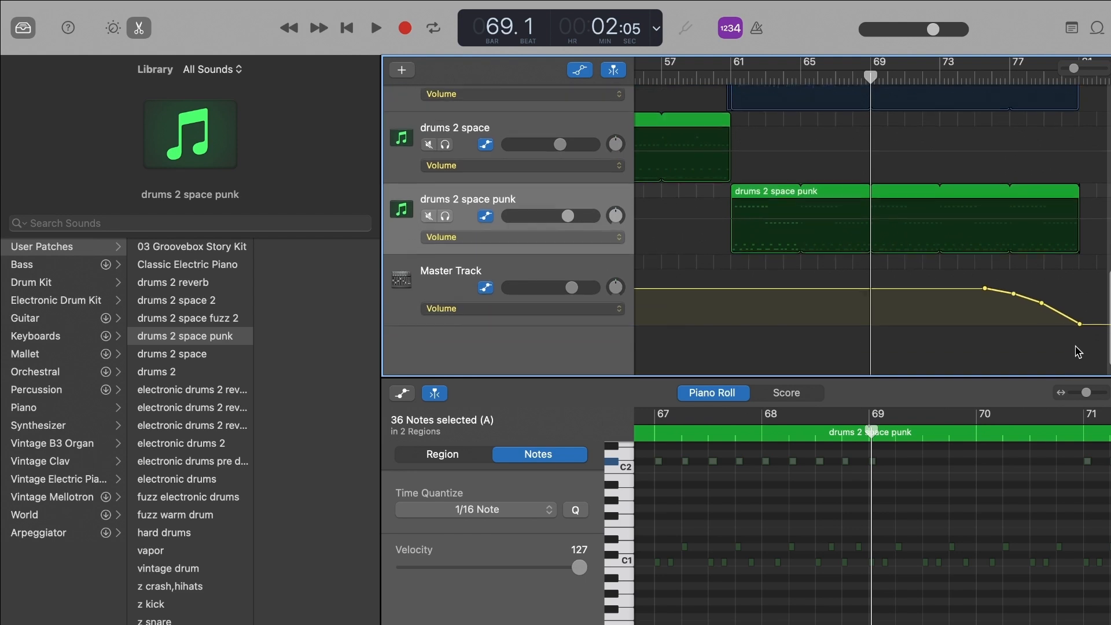
Hide the volume automation lanes on all tracks so the regions show at compact height
scroll(1079, 353, "up", 6)
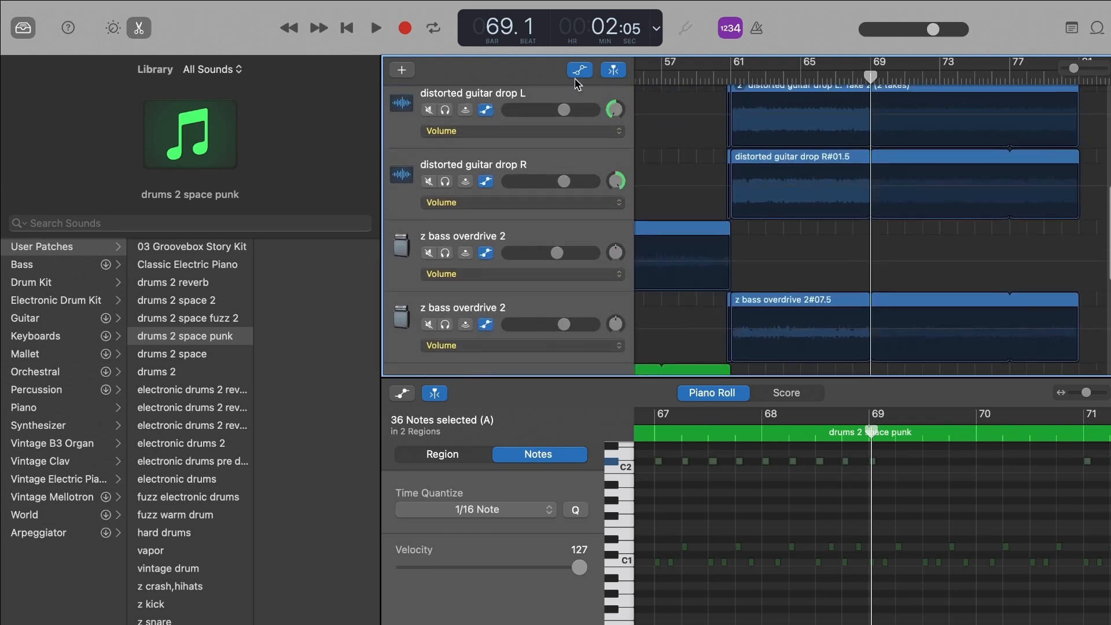
left_click(579, 70)
scroll(961, 238, "up", 2)
scroll(960, 238, "down", 2)
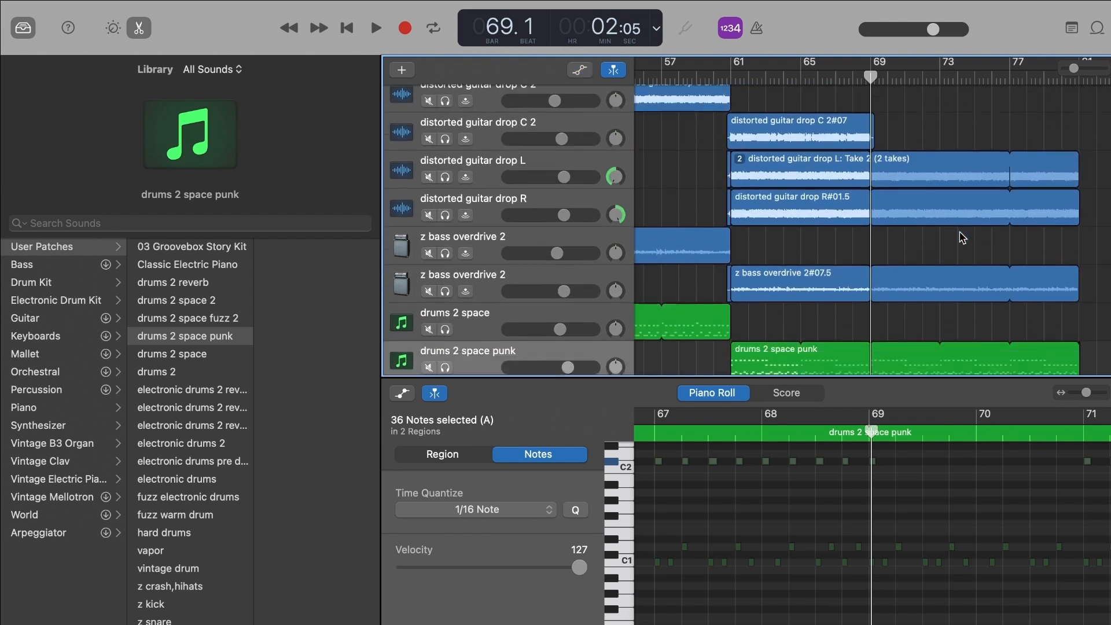
Review the overall song arrangement, from the opening drum region through the first punk section at bars 29 to 37 and the repeat that follows
scroll(960, 237, "left", 3)
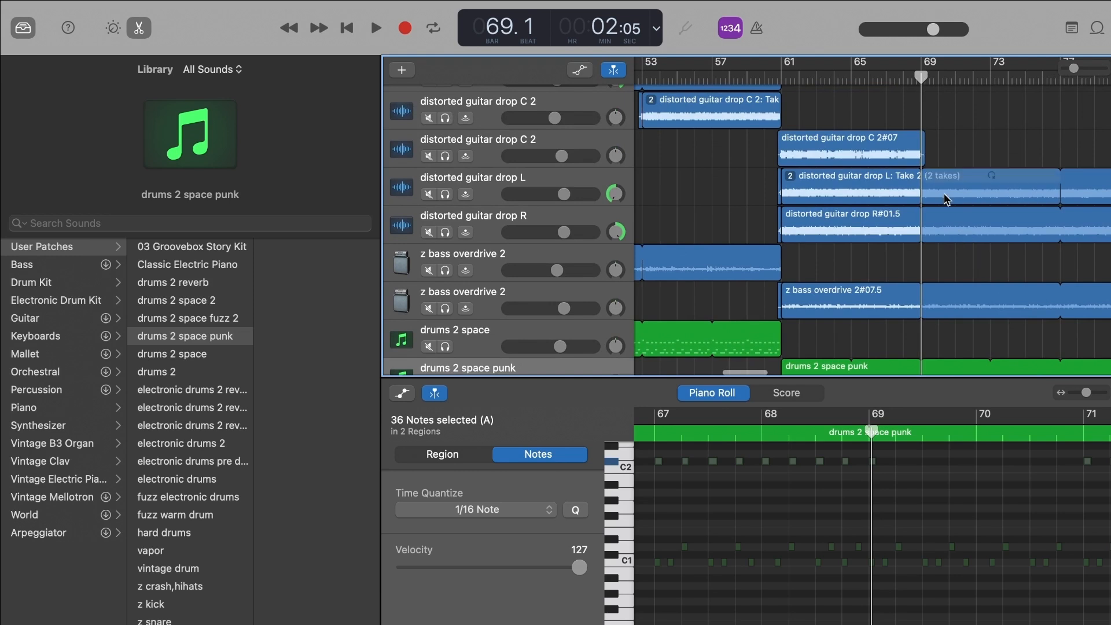
scroll(879, 196, "down", 5)
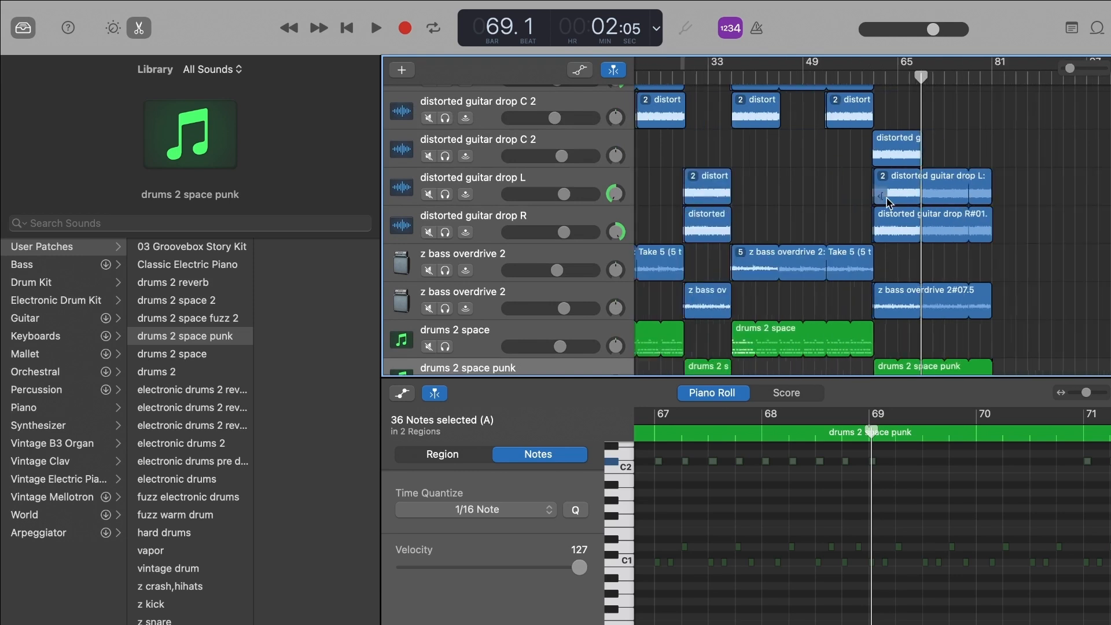
scroll(889, 203, "down", 10)
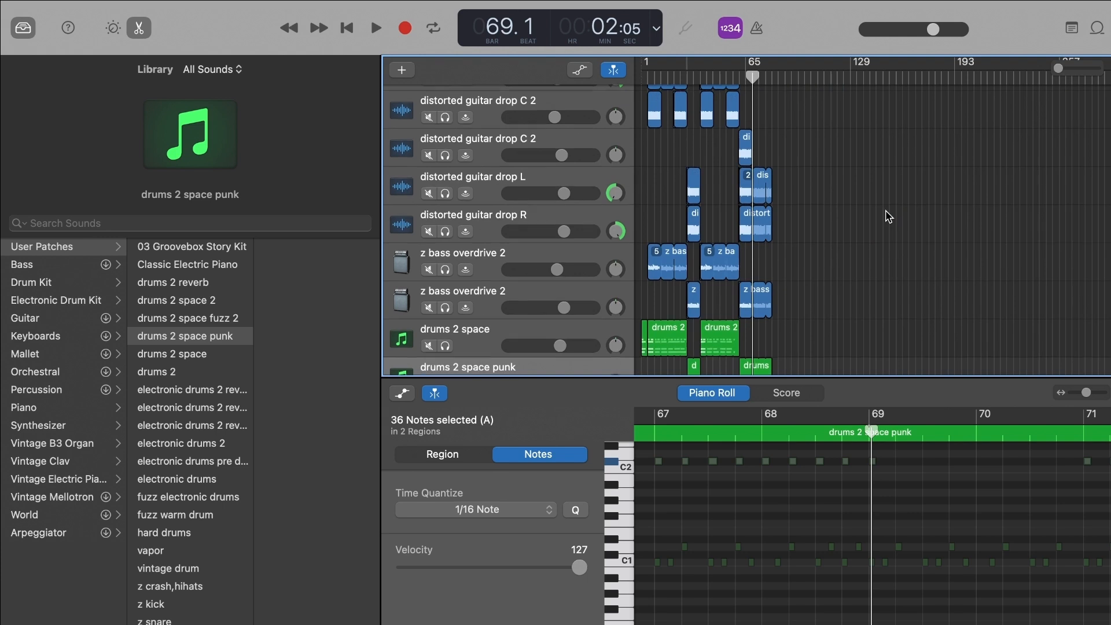
scroll(888, 216, "up", 3)
scroll(889, 216, "down", 5)
scroll(889, 217, "up", 10)
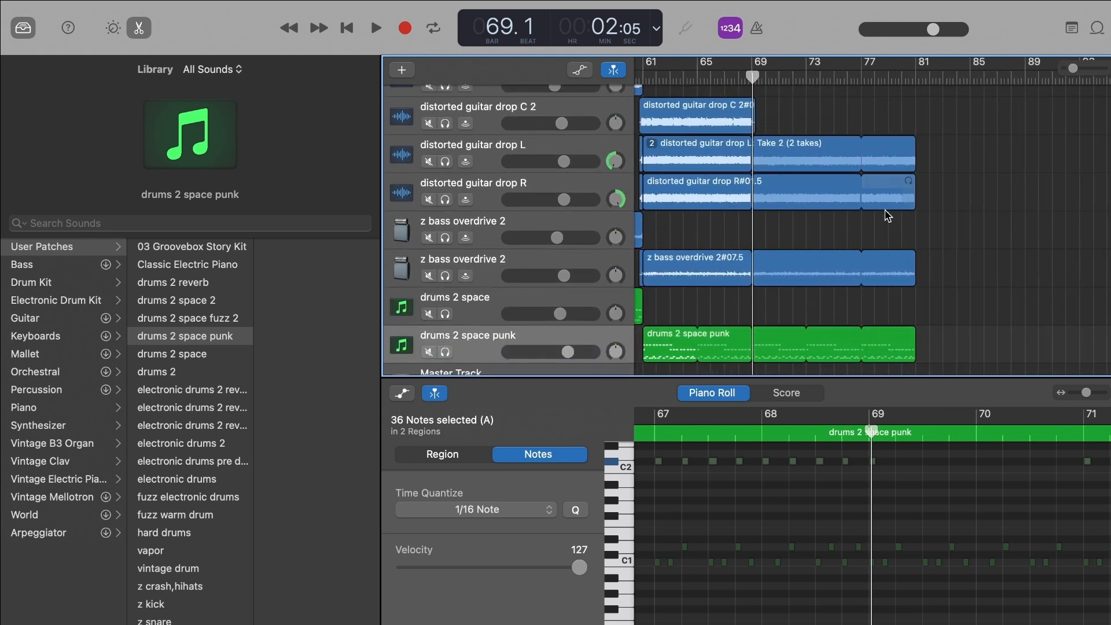
scroll(888, 216, "left", 10)
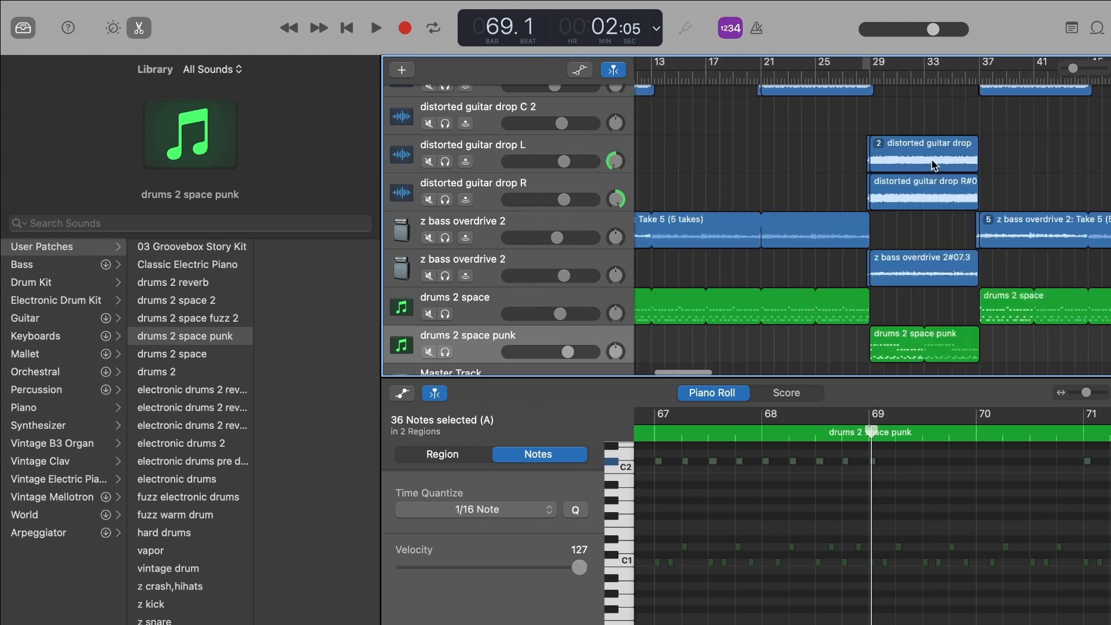
scroll(933, 165, "left", 5)
scroll(933, 166, "up", 3)
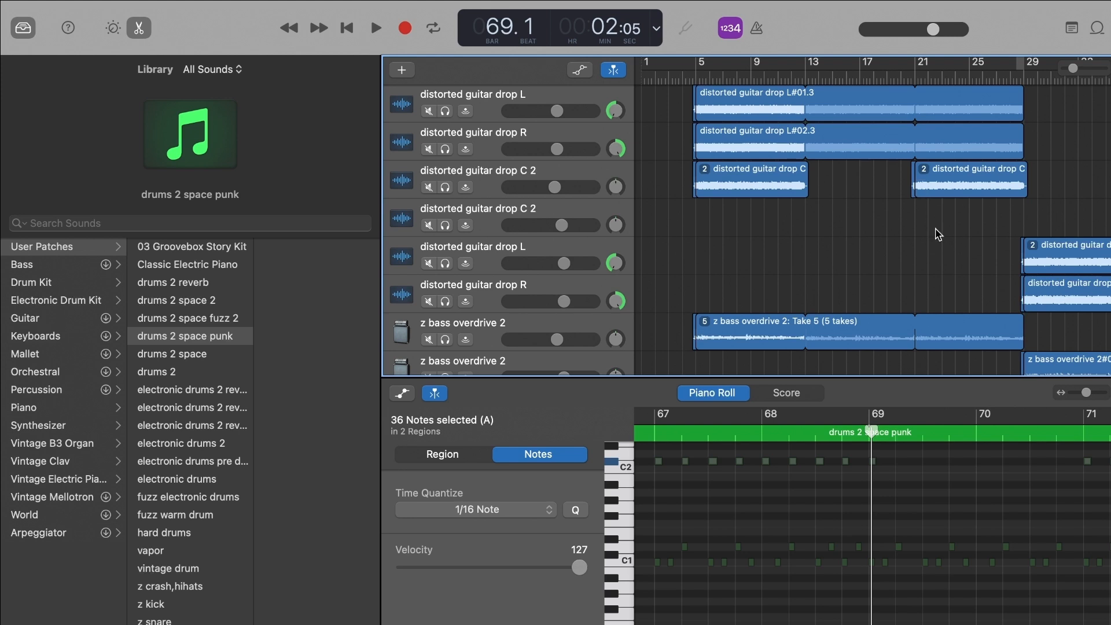
scroll(938, 234, "down", 3)
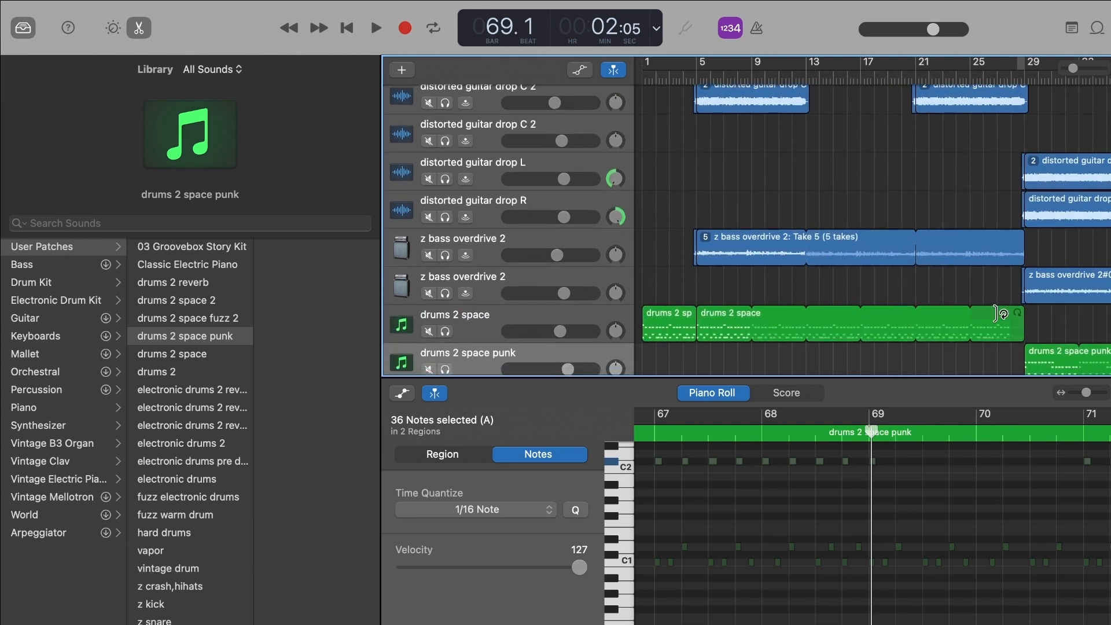
scroll(998, 313, "right", 5)
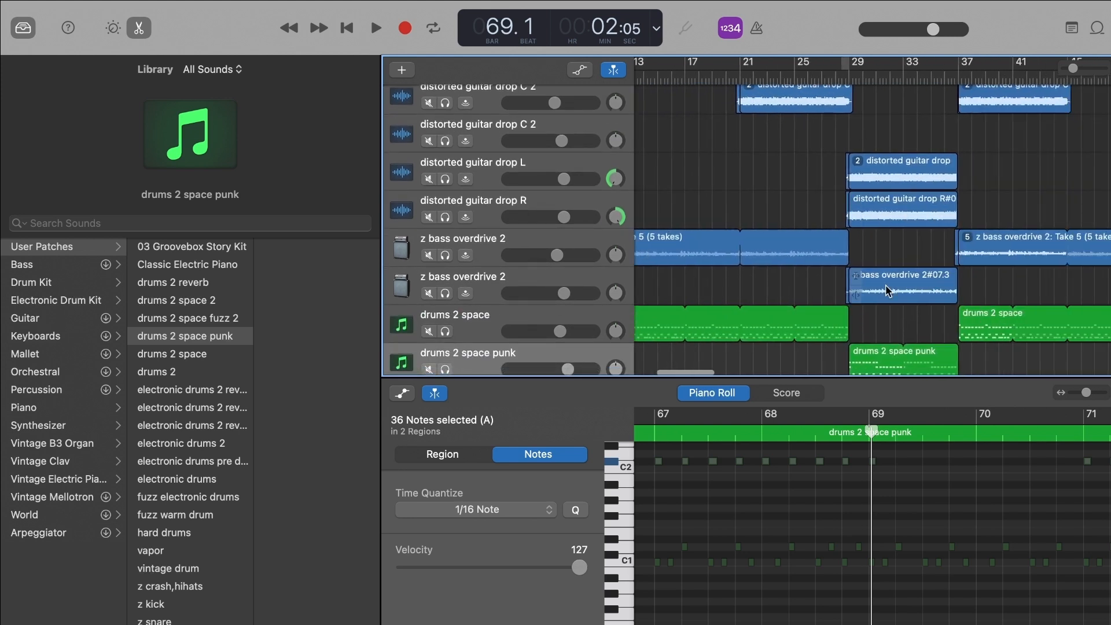
scroll(935, 301, "right", 6)
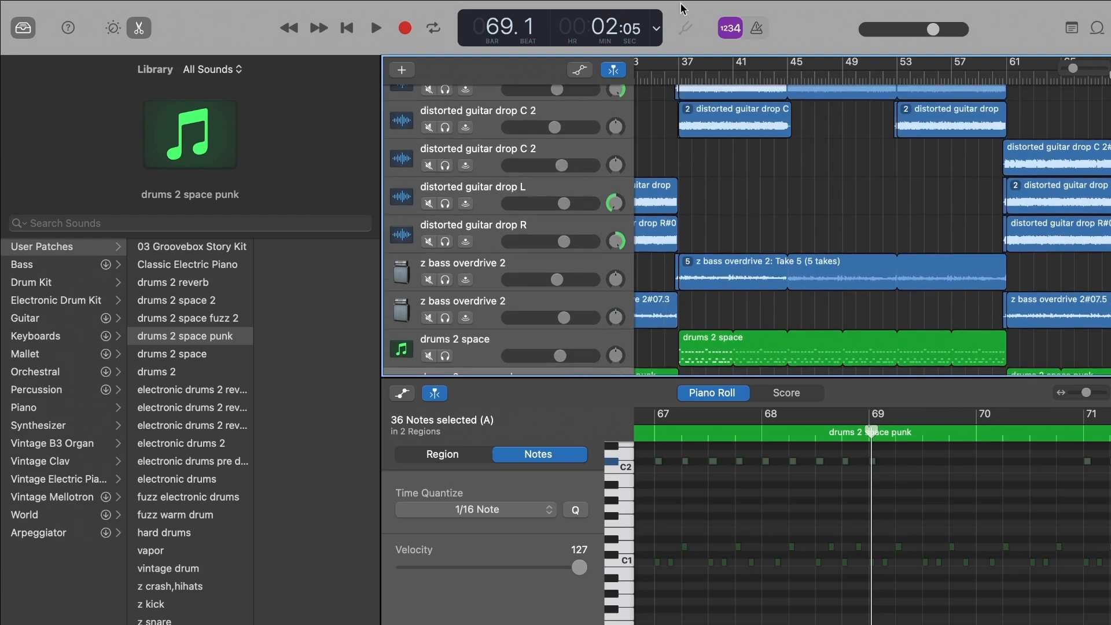
Examine how the guitar, bass and punk drum regions are layered in the closing section from bar 61 to bar 81
scroll(877, 251, "right", 5)
scroll(879, 220, "up", 1)
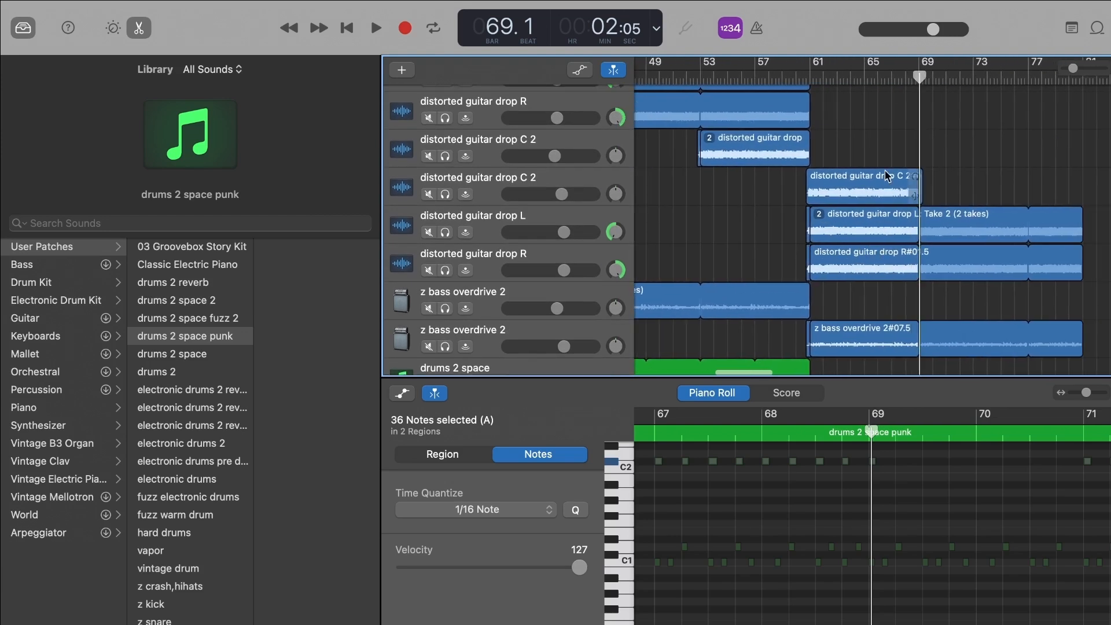
scroll(886, 170, "down", 5)
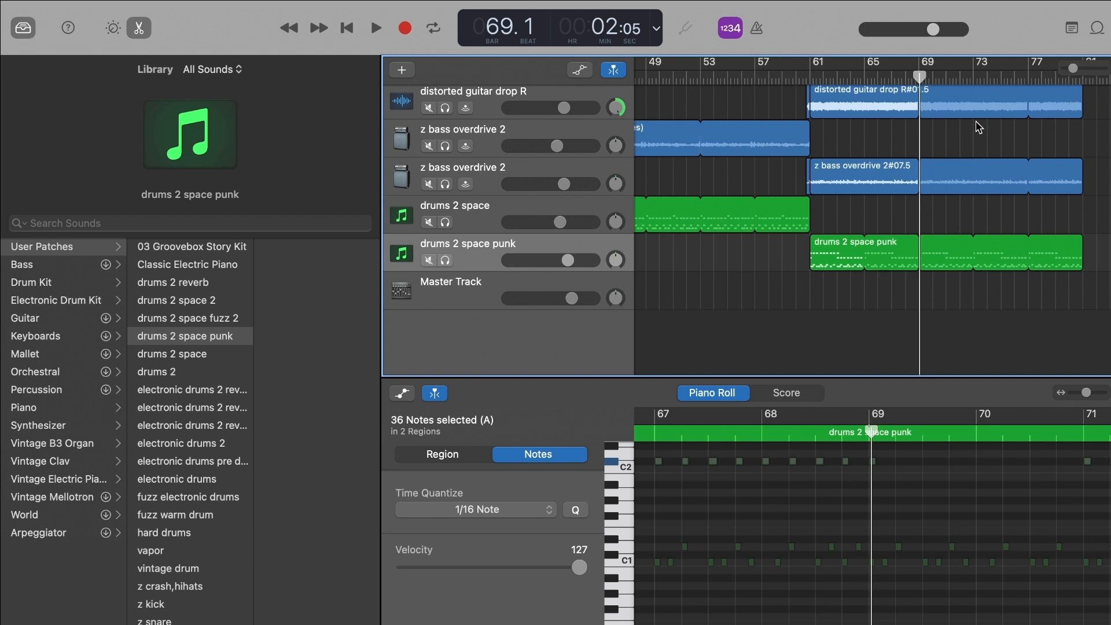
scroll(978, 126, "down", 1)
scroll(978, 126, "up", 5)
scroll(978, 126, "down", 3)
scroll(978, 127, "up", 1)
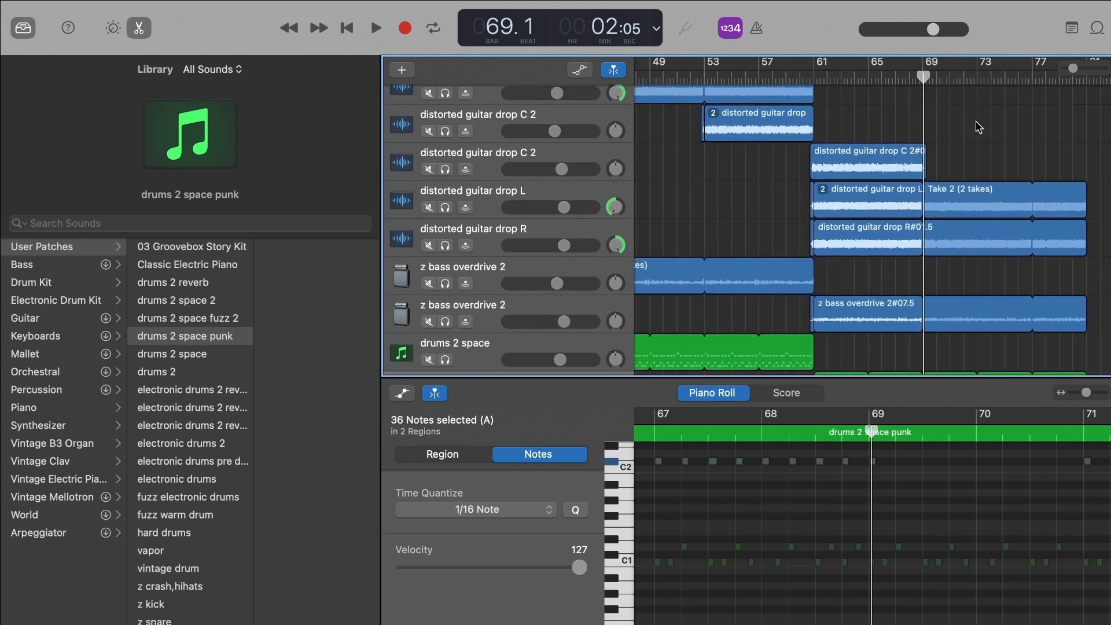
scroll(978, 126, "down", 1)
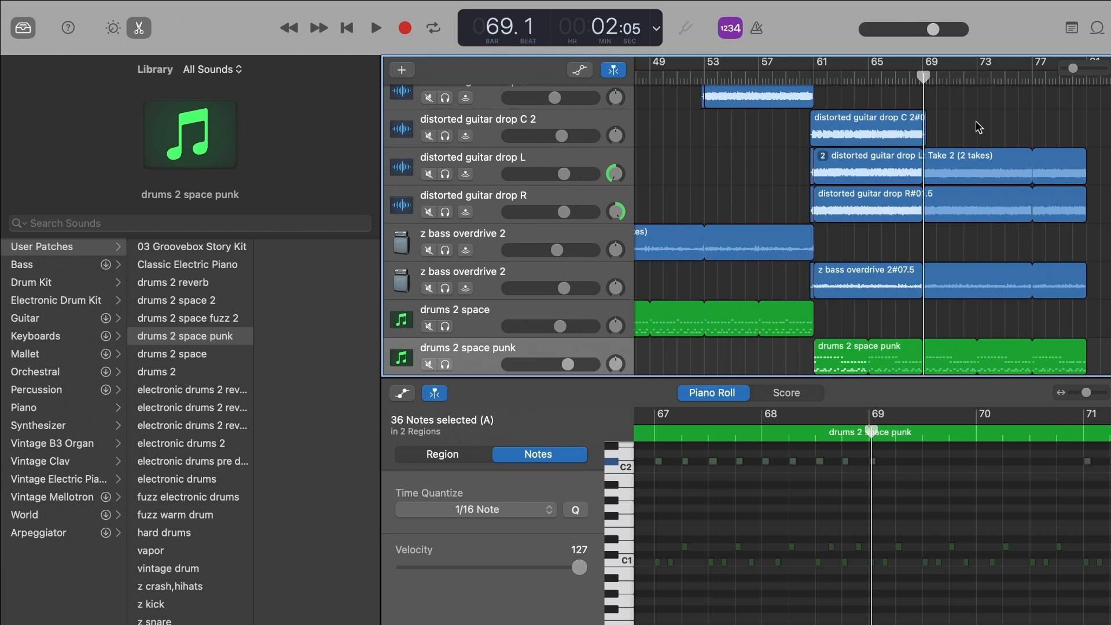
scroll(982, 198, "down", 2)
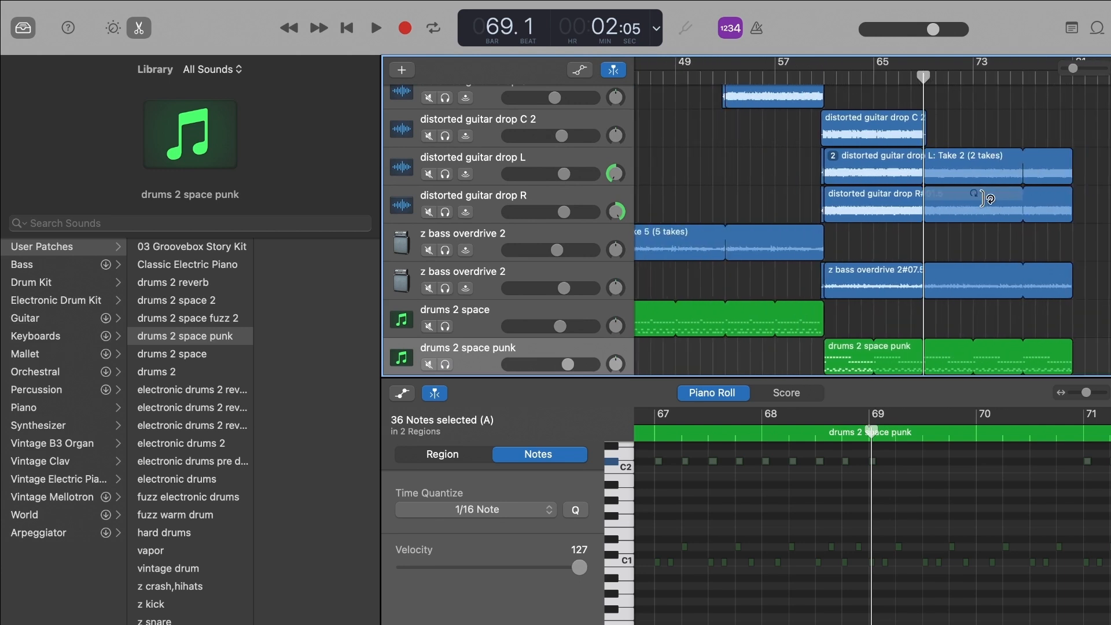
scroll(937, 272, "down", 3)
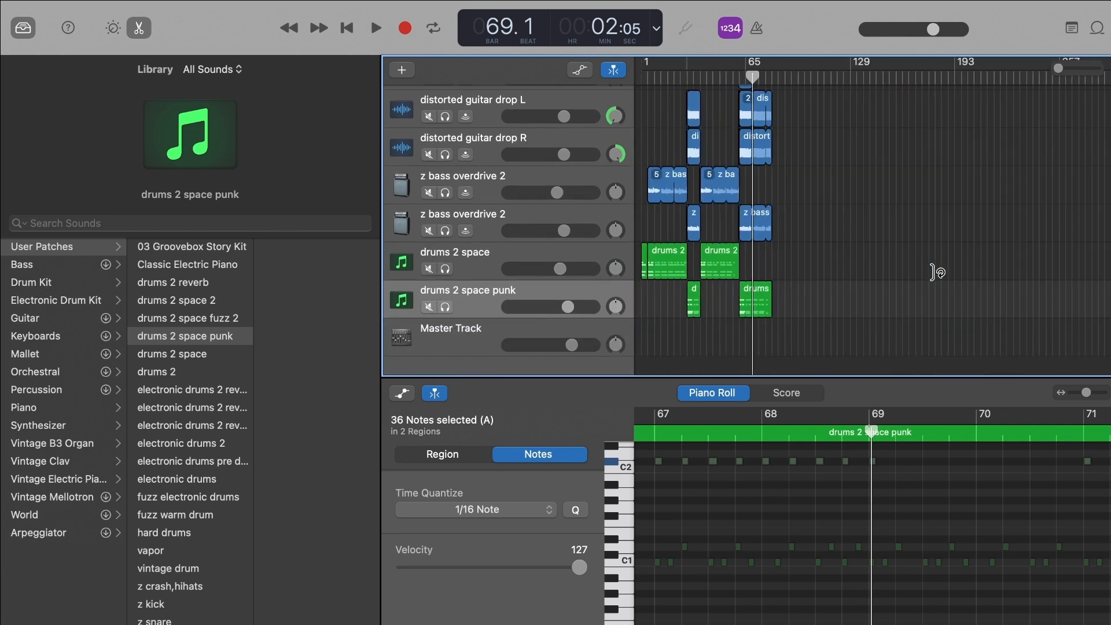
Review the first section from bar 5 onward, comparing where the upper distorted guitar drop C 2 regions play and pause up to bar 29
scroll(936, 272, "up", 5)
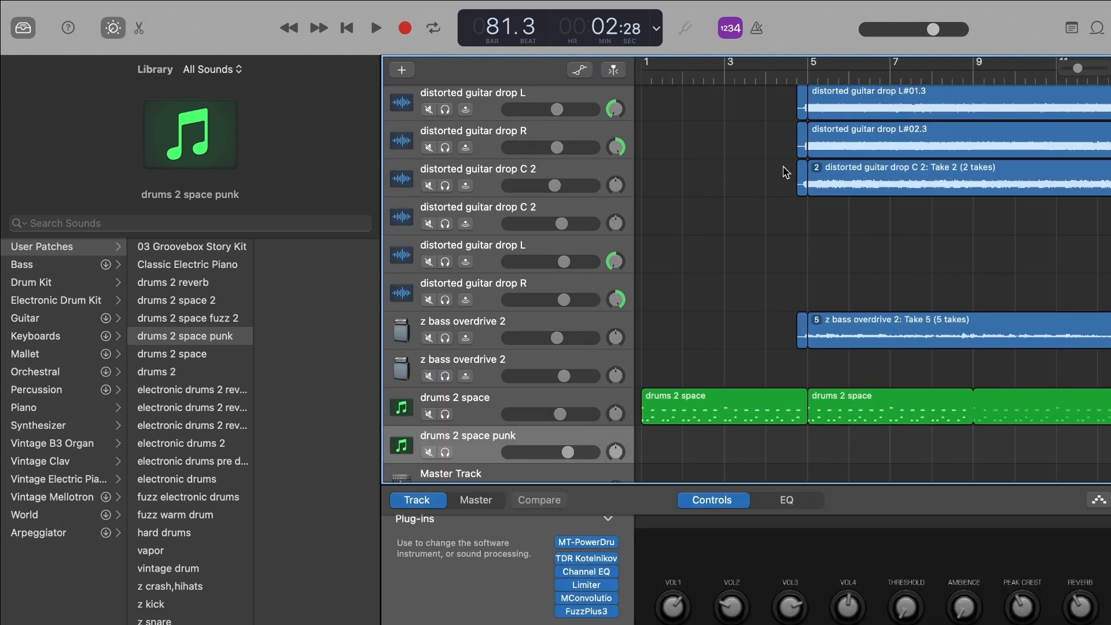
scroll(785, 172, "right", 10)
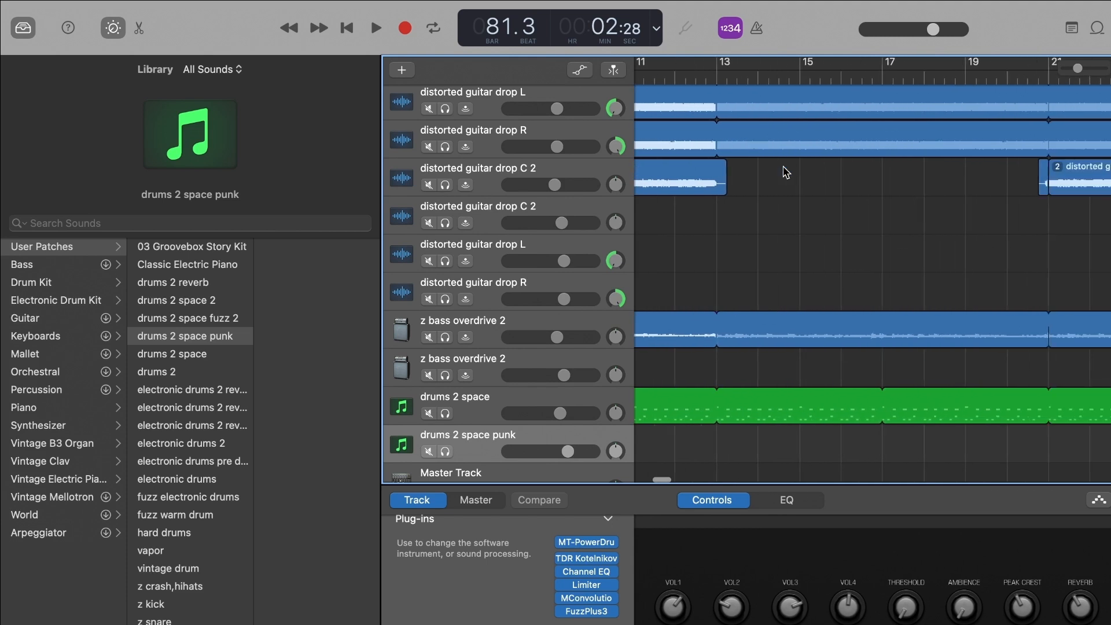
scroll(785, 173, "down", 3)
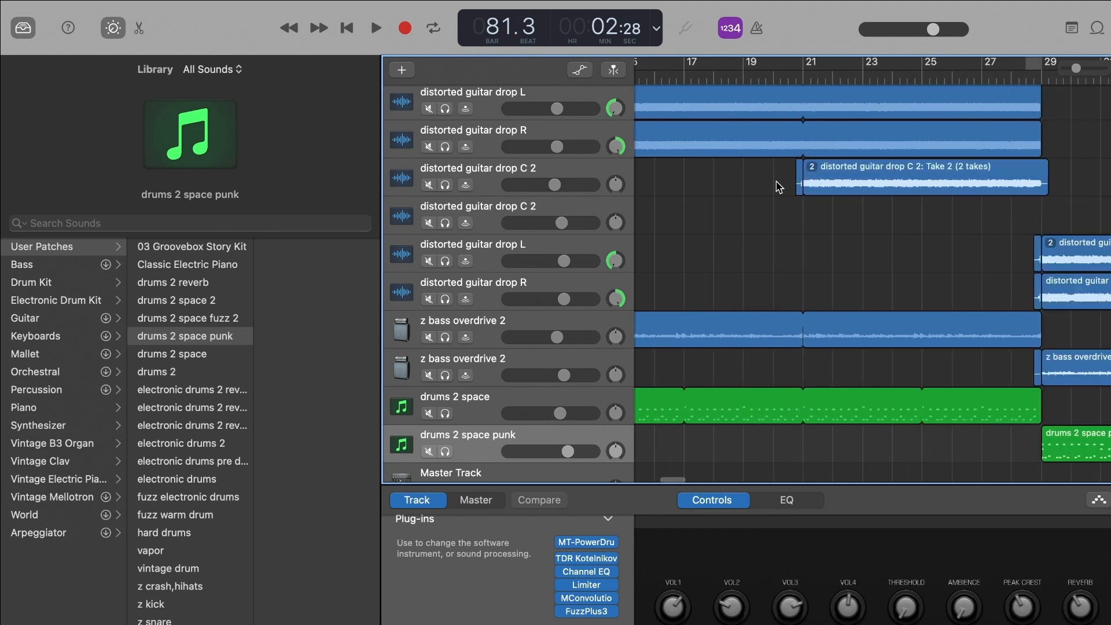
scroll(778, 192, "down", 6)
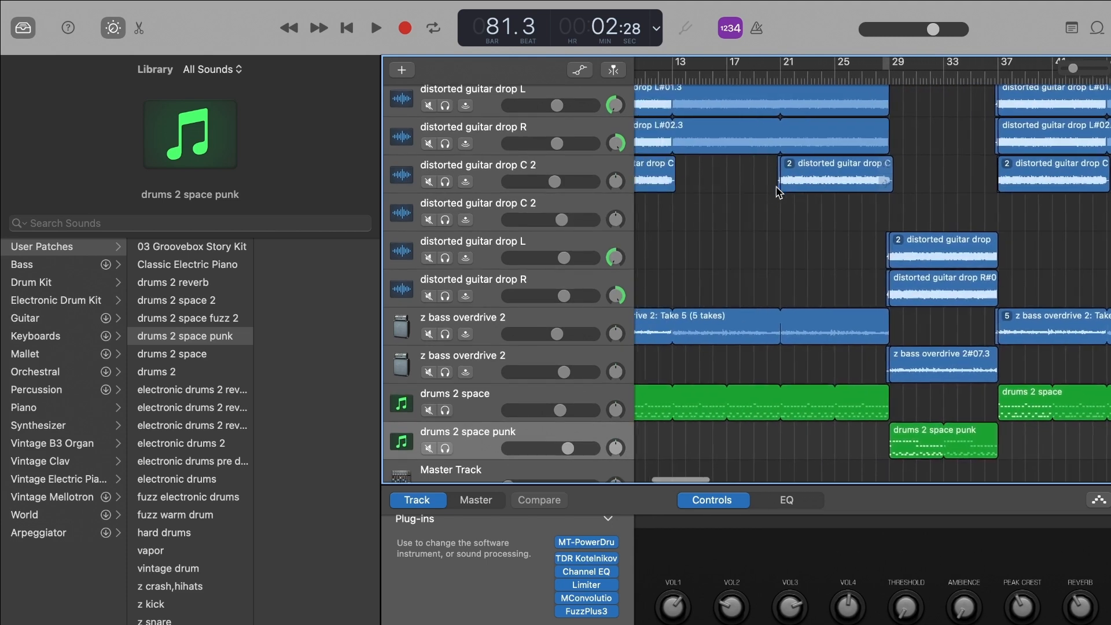
scroll(778, 193, "up", 8)
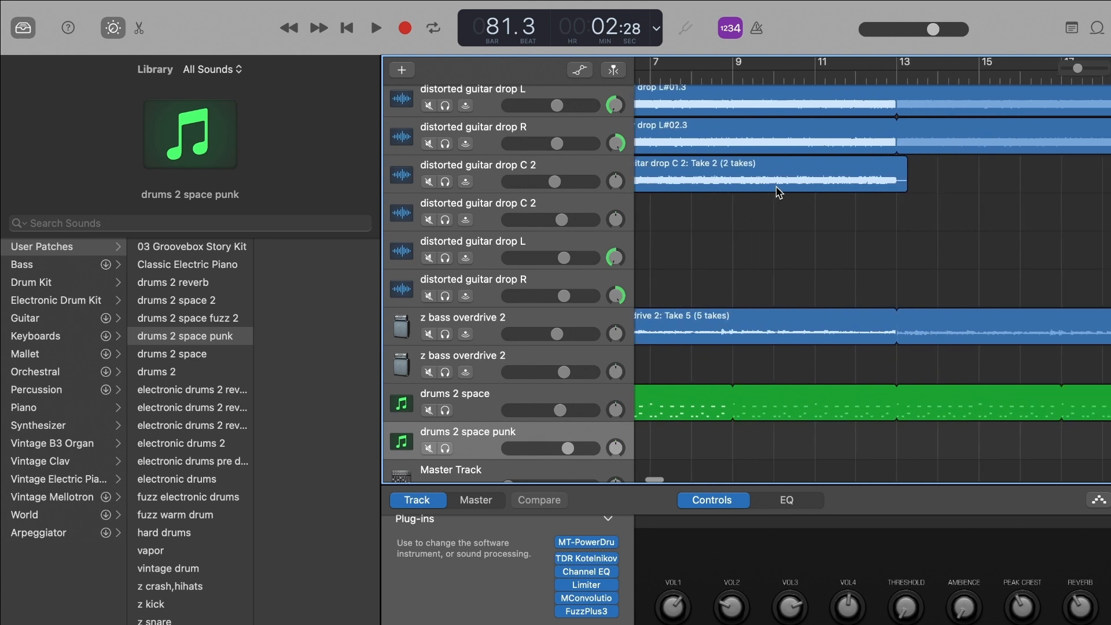
scroll(800, 240, "right", 15)
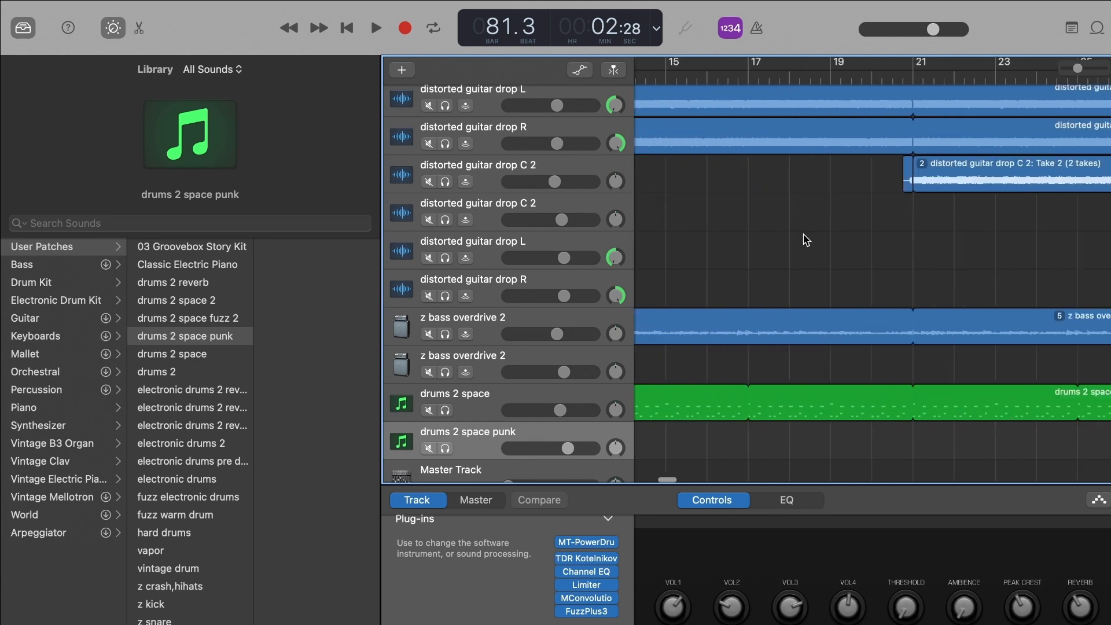